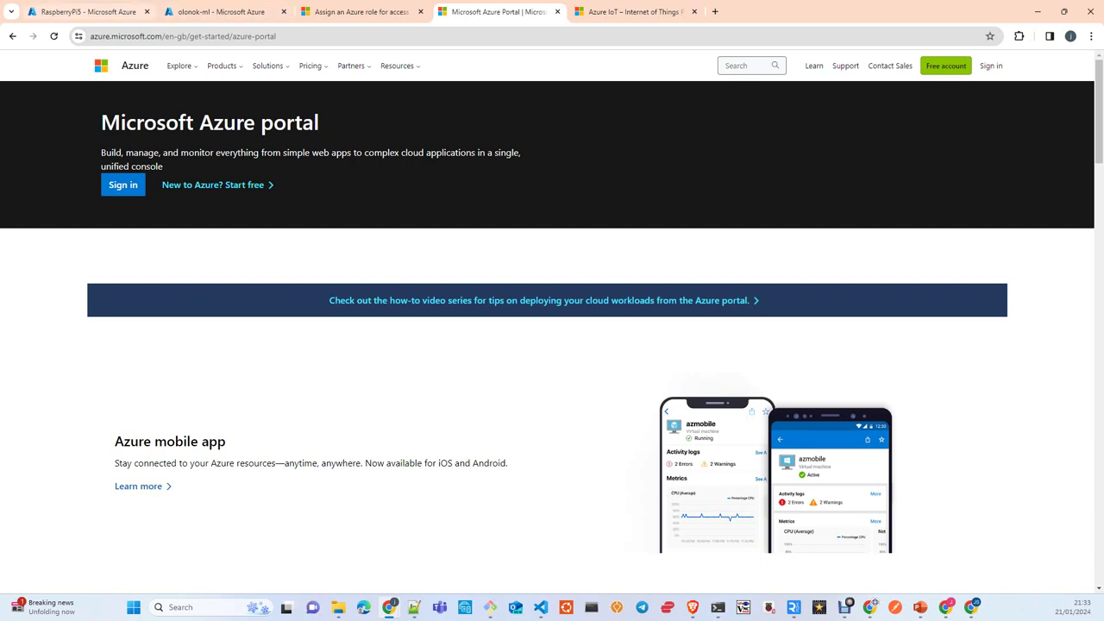
# Step: Open the olonok-ml resource group from the resource groups of Azure subscription 1
pyautogui.moveTo(86, 12)
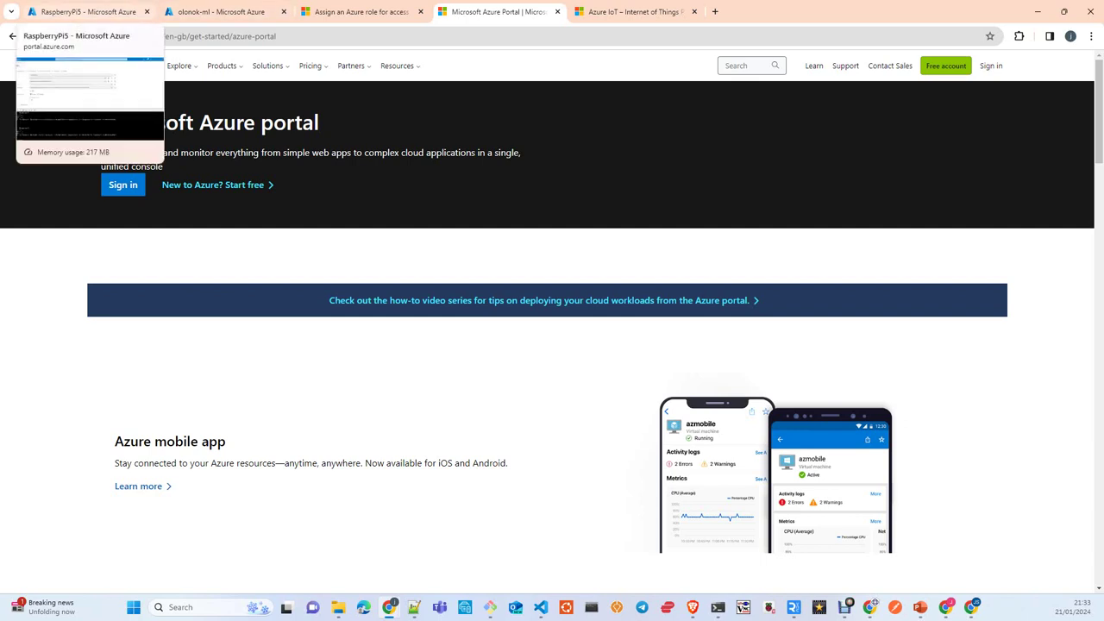
pyautogui.click(86, 12)
pyautogui.hotkey('ctrl', 'Tab')
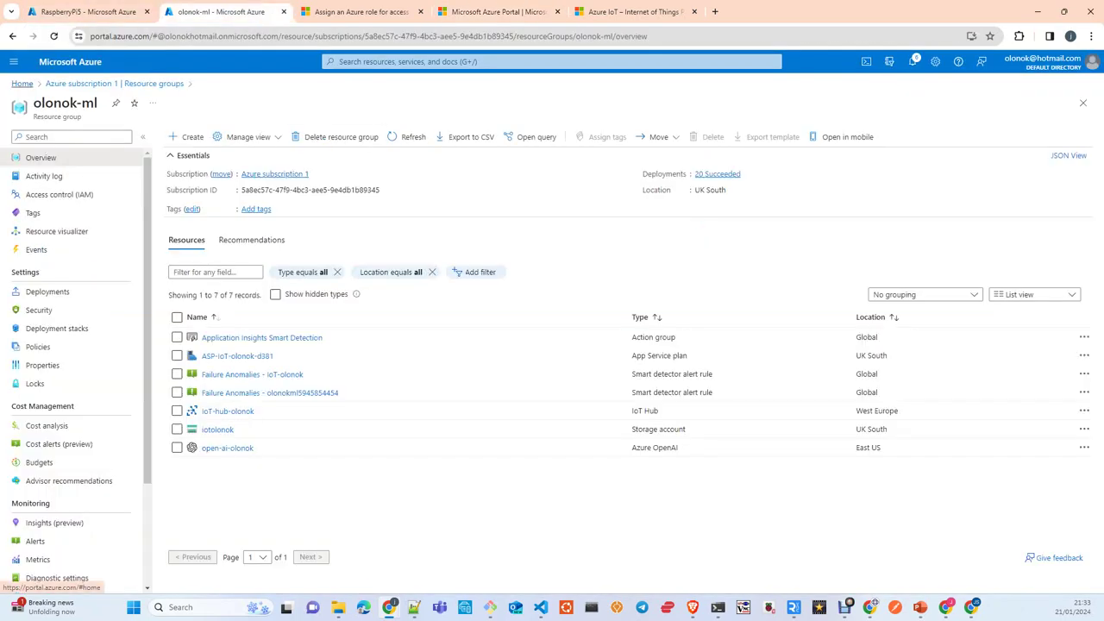
pyautogui.click(21, 83)
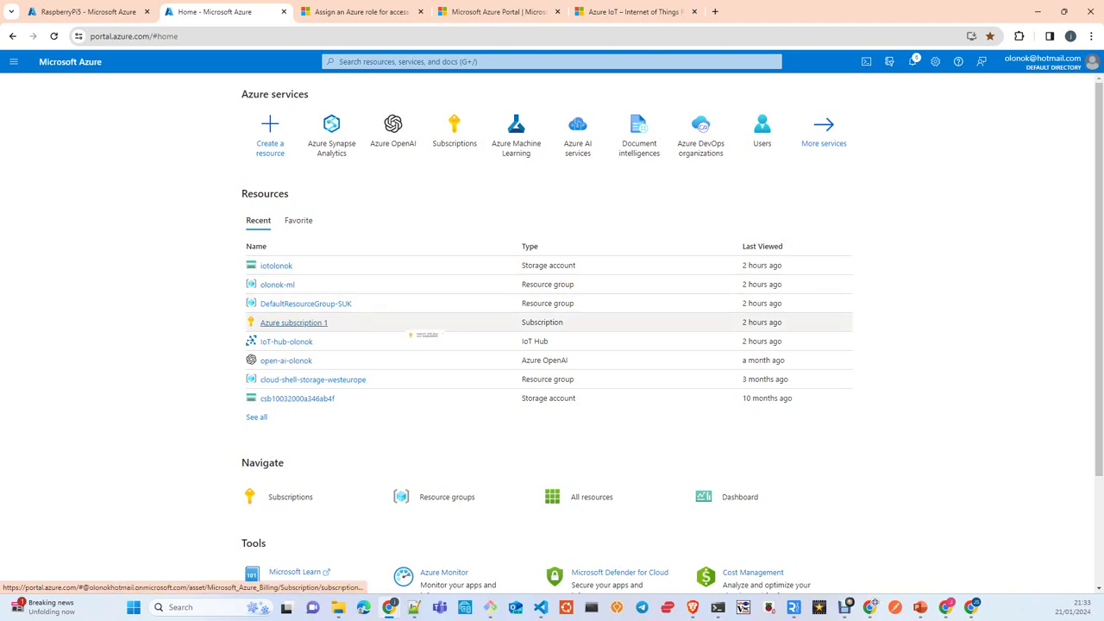
pyautogui.click(301, 322)
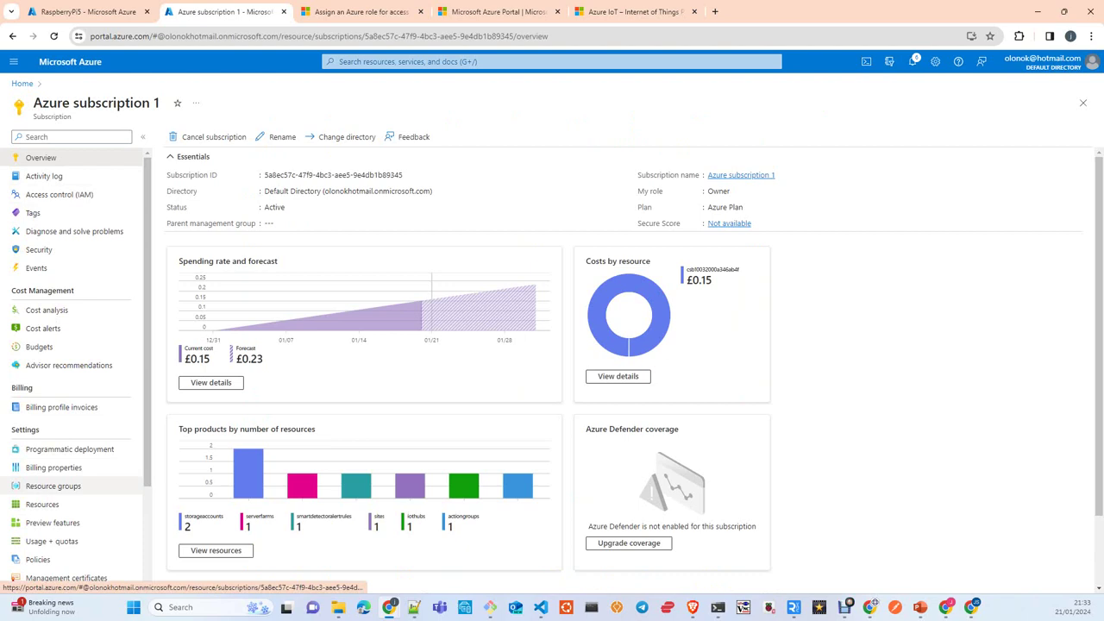
pyautogui.click(53, 485)
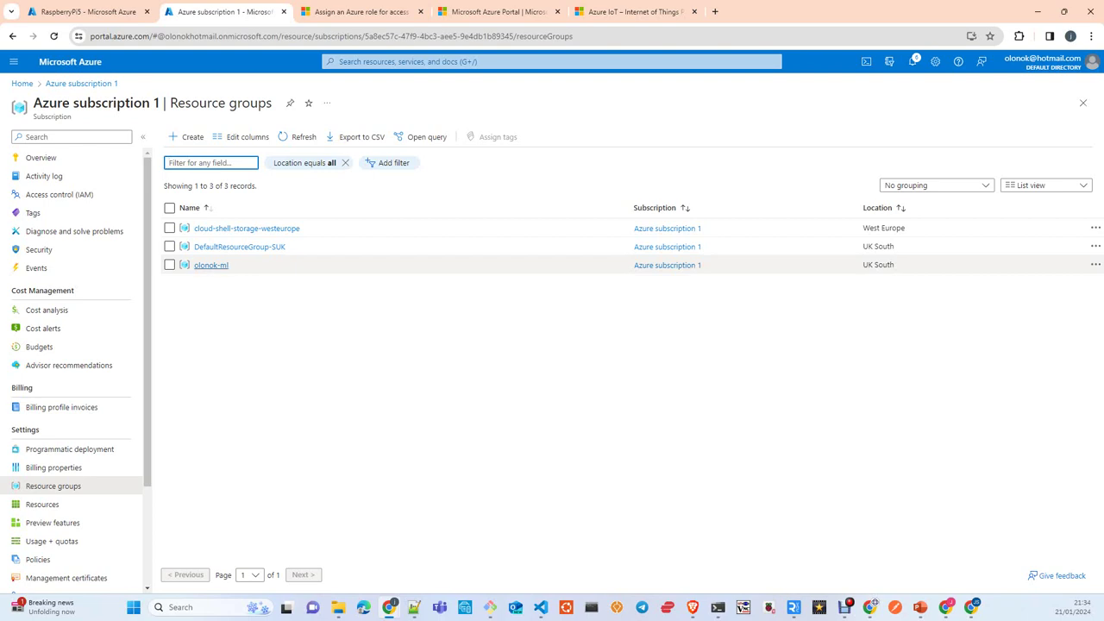
pyautogui.click(212, 264)
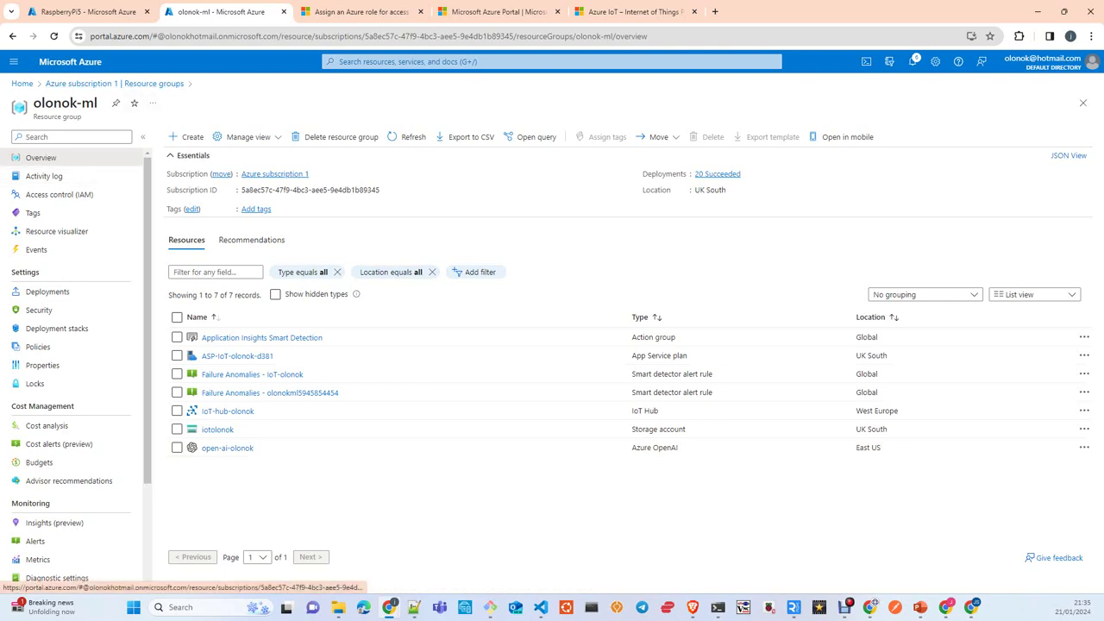
# Step: Search the Marketplace for "iot hub" and start creating an IoT Hub in the olonok-ml resource group
pyautogui.click(188, 136)
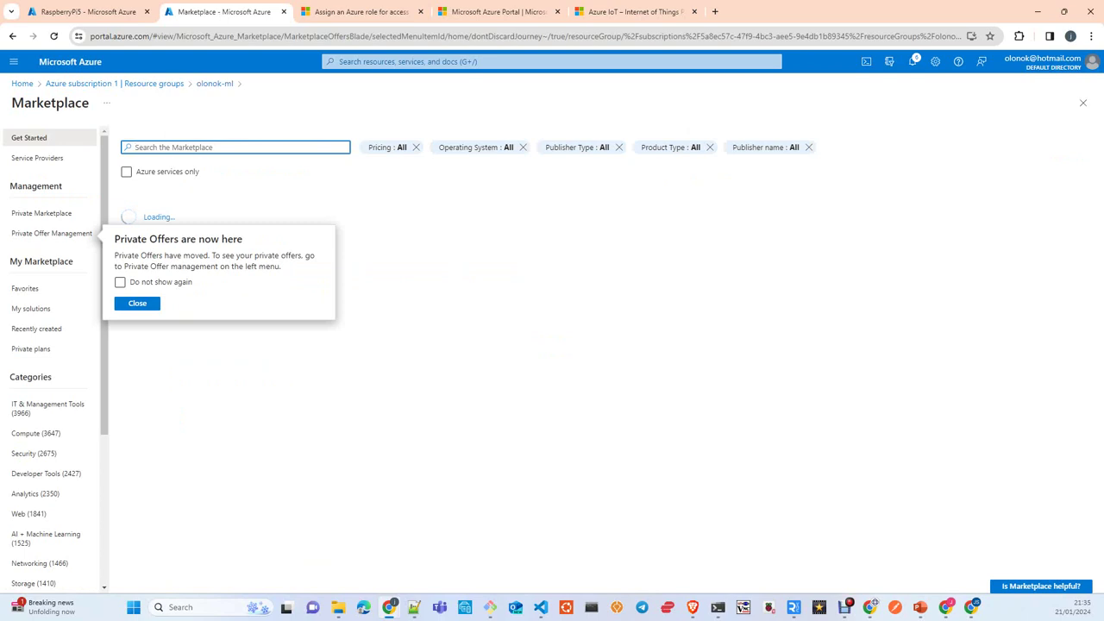
pyautogui.press('Escape')
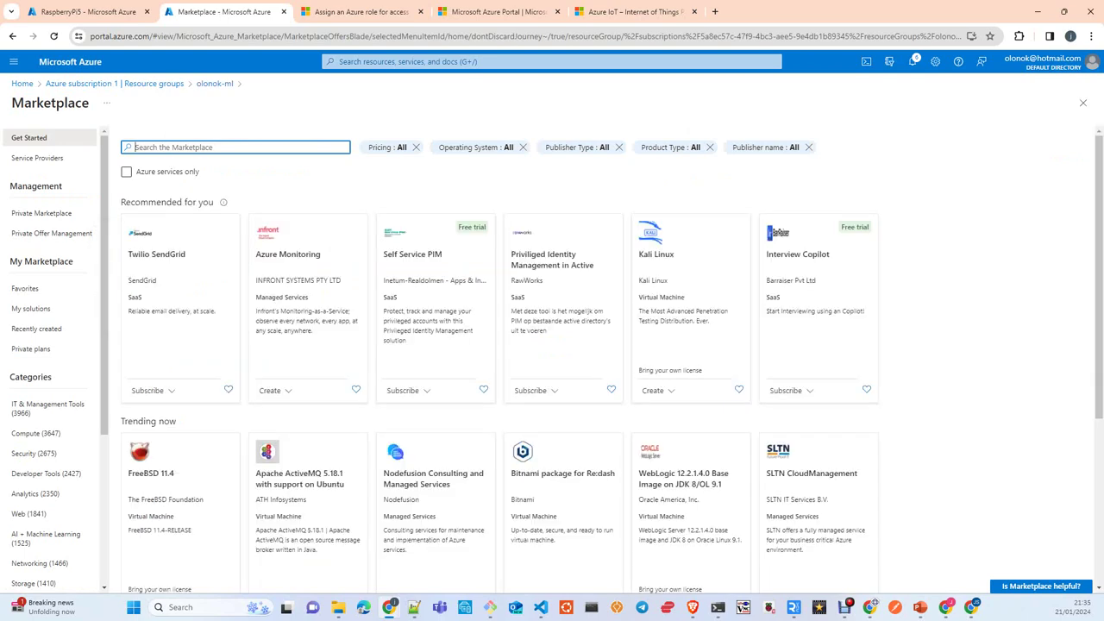
pyautogui.write('iot')
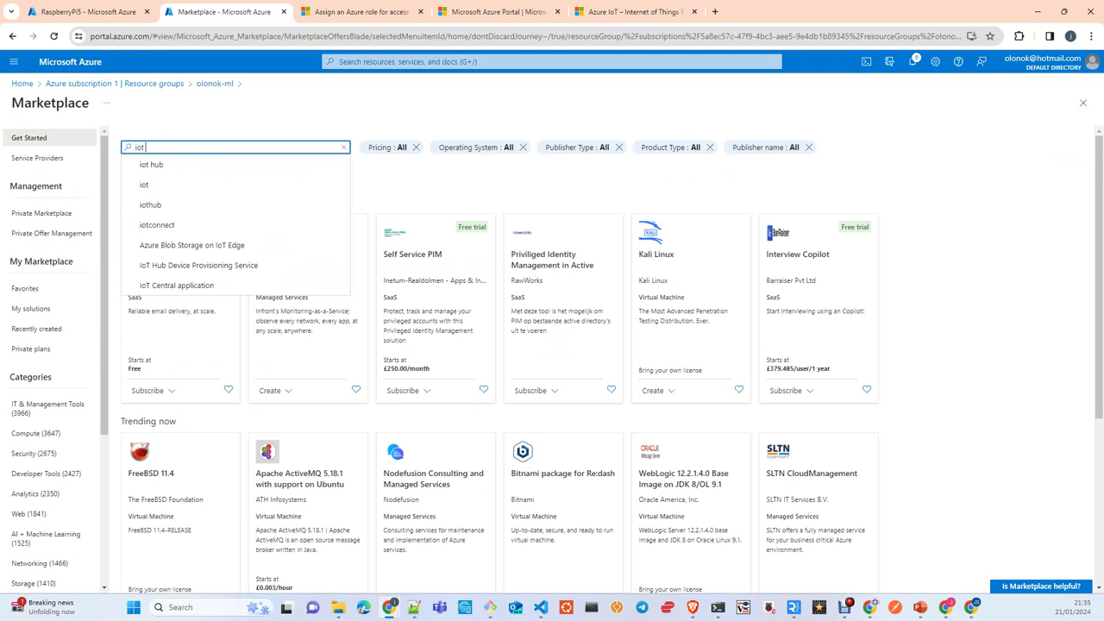
pyautogui.write(' hub')
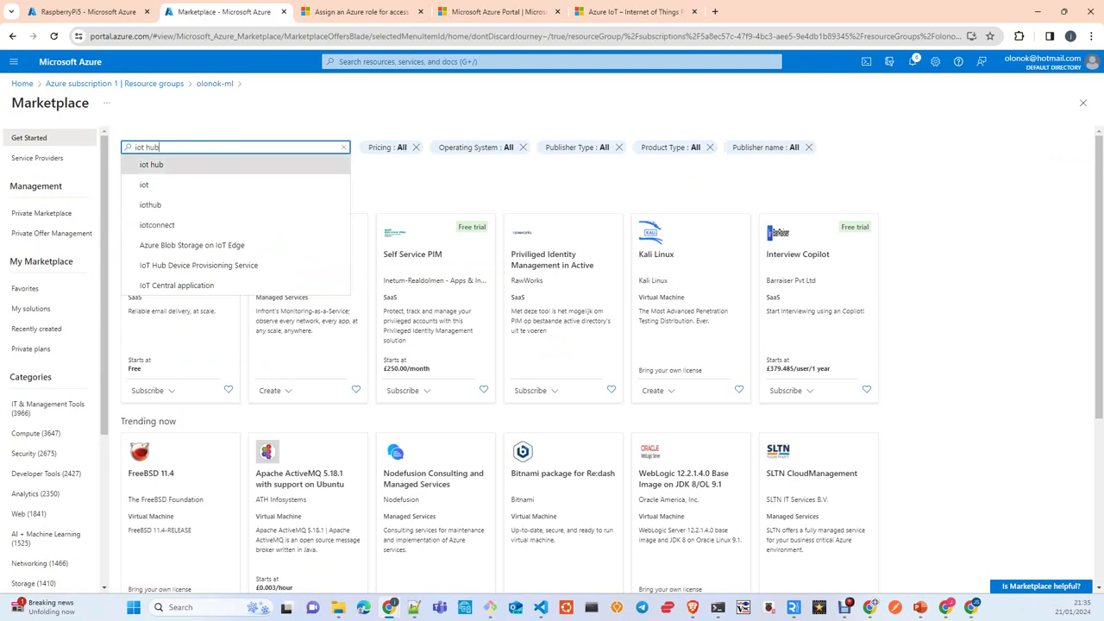
pyautogui.press('Return')
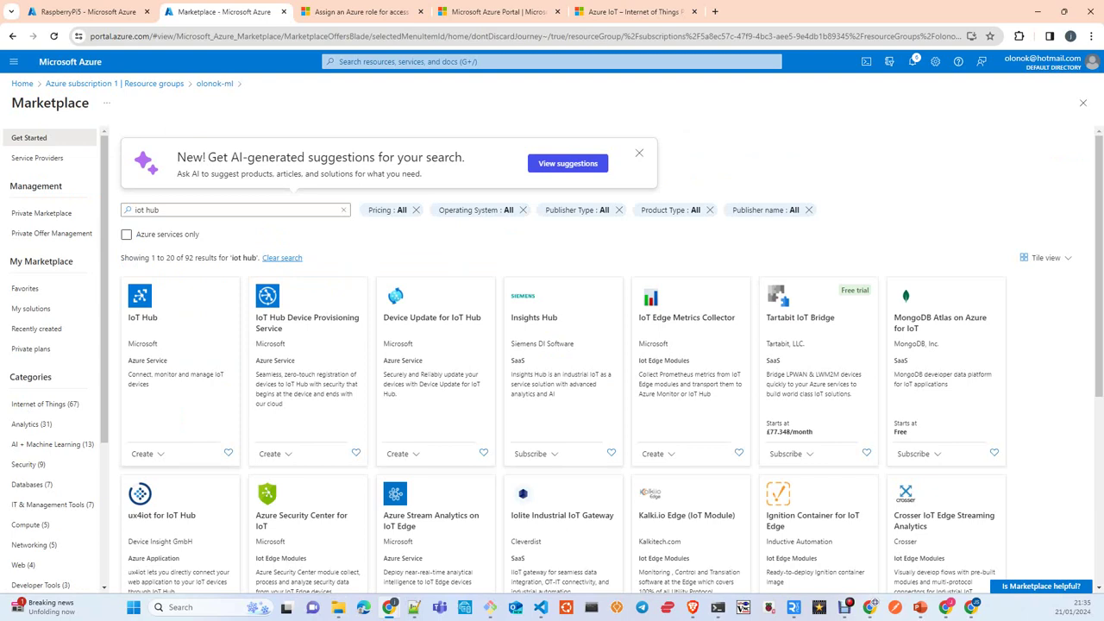
pyautogui.click(142, 316)
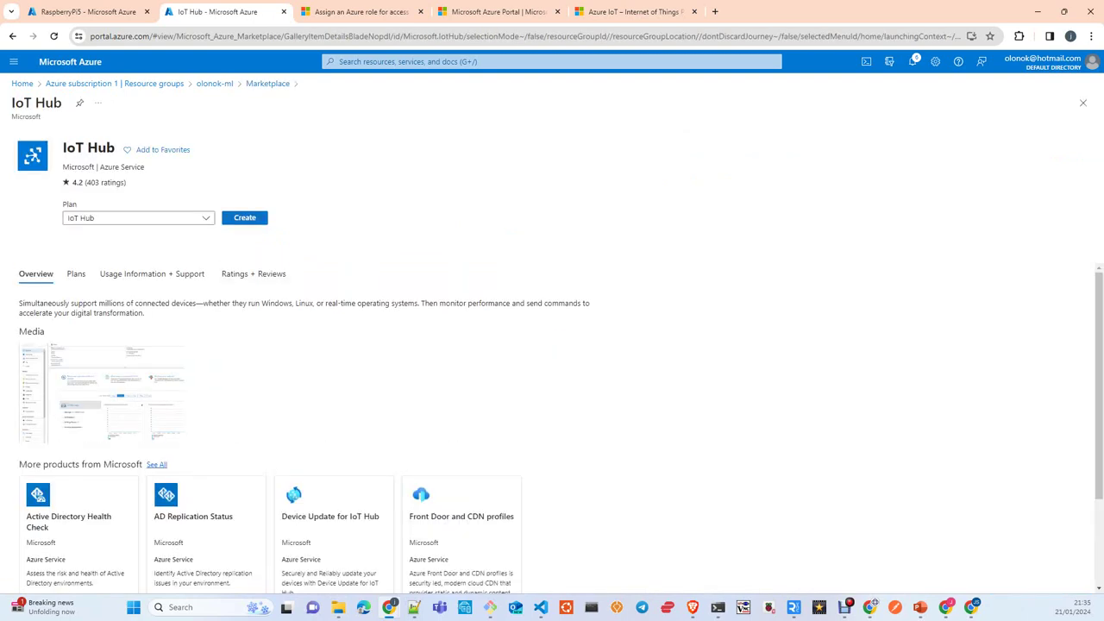
pyautogui.click(244, 217)
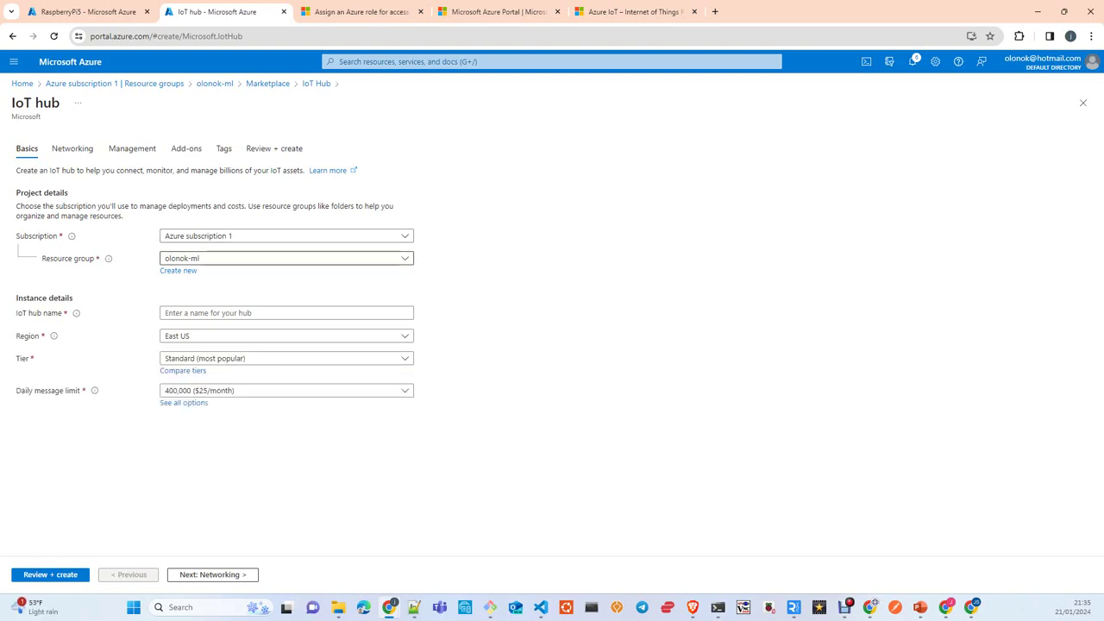
# Step: Look through the regions available for the new IoT hub without choosing a different one
pyautogui.click(259, 312)
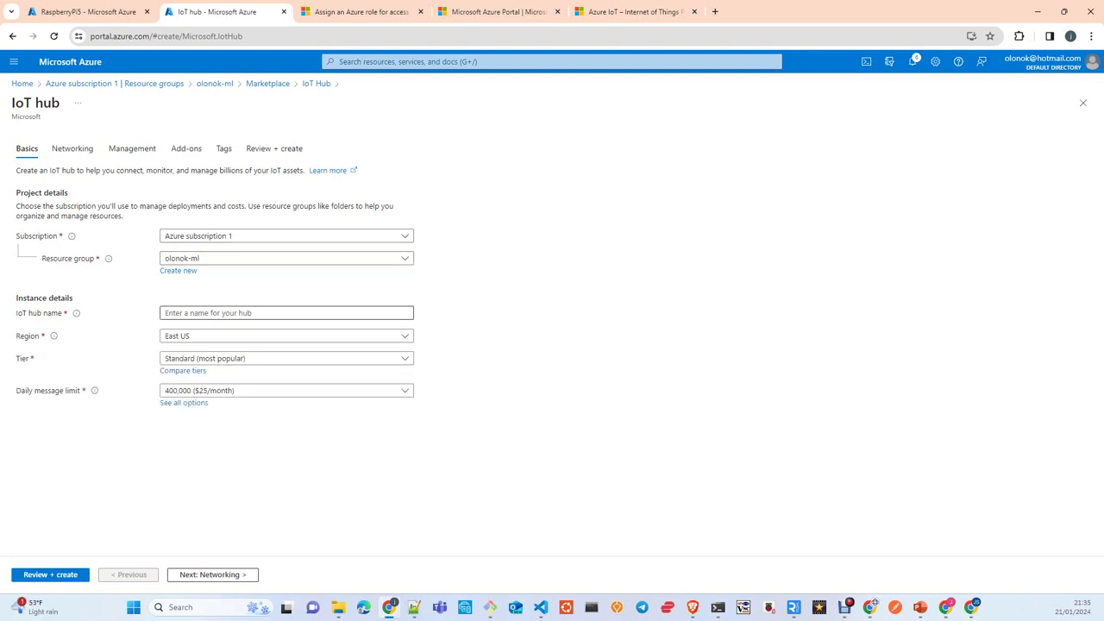
pyautogui.click(285, 335)
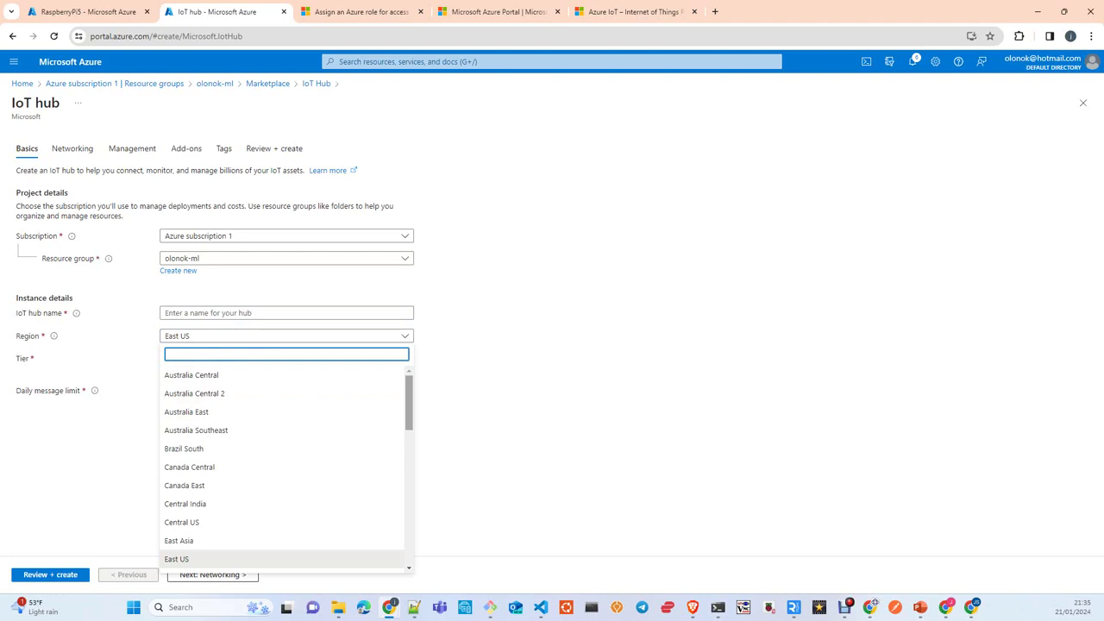
pyautogui.scroll(-3, 258, 444)
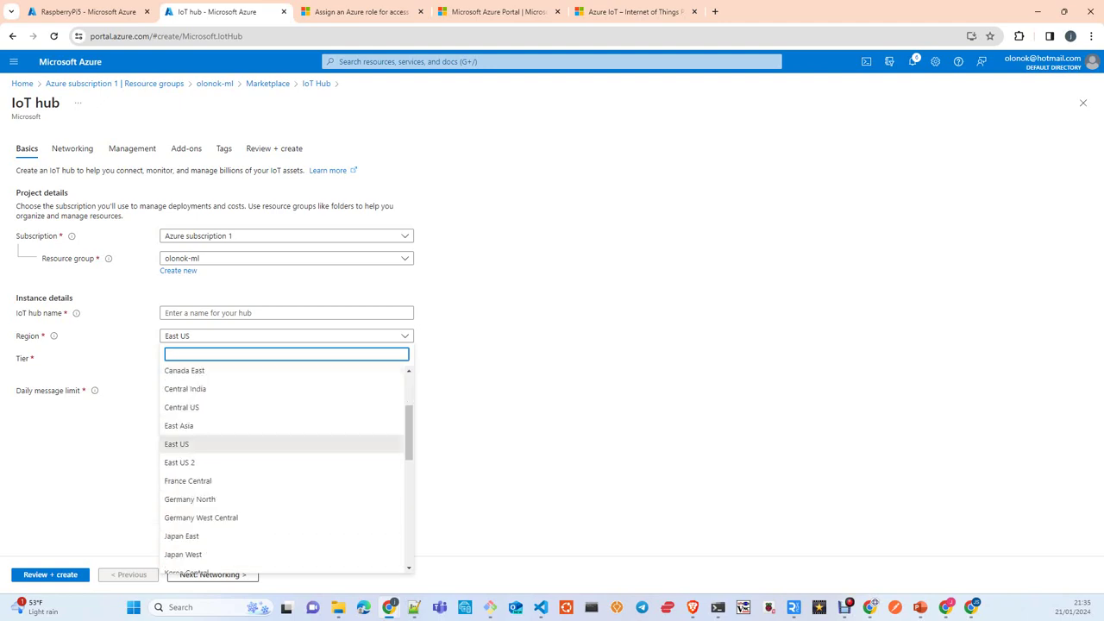
pyautogui.scroll(-3, 259, 470)
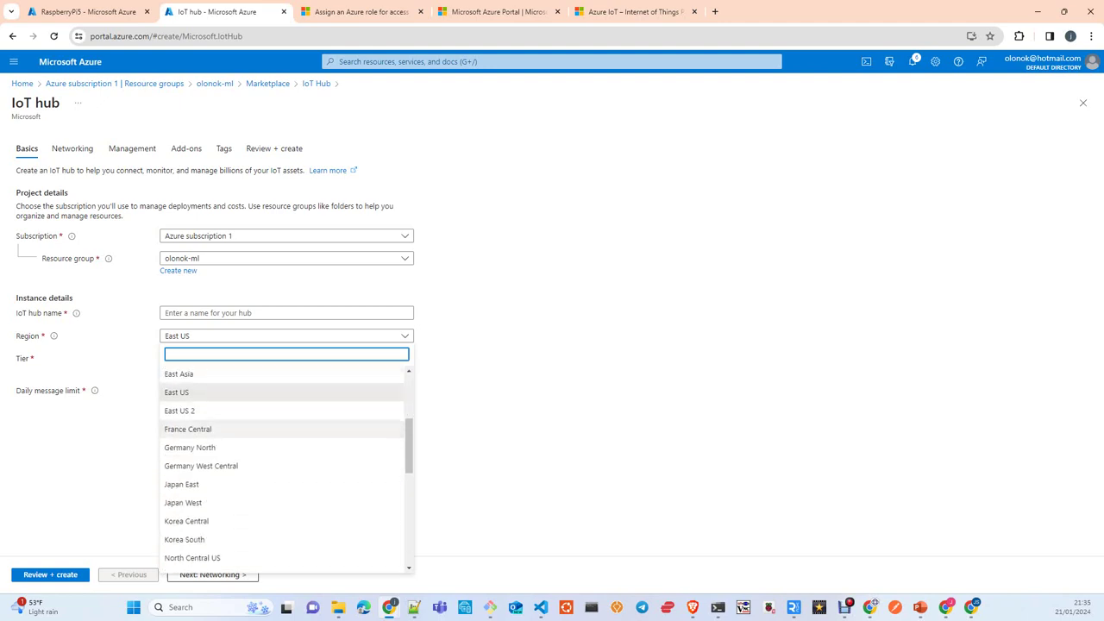
pyautogui.scroll(-2, 258, 491)
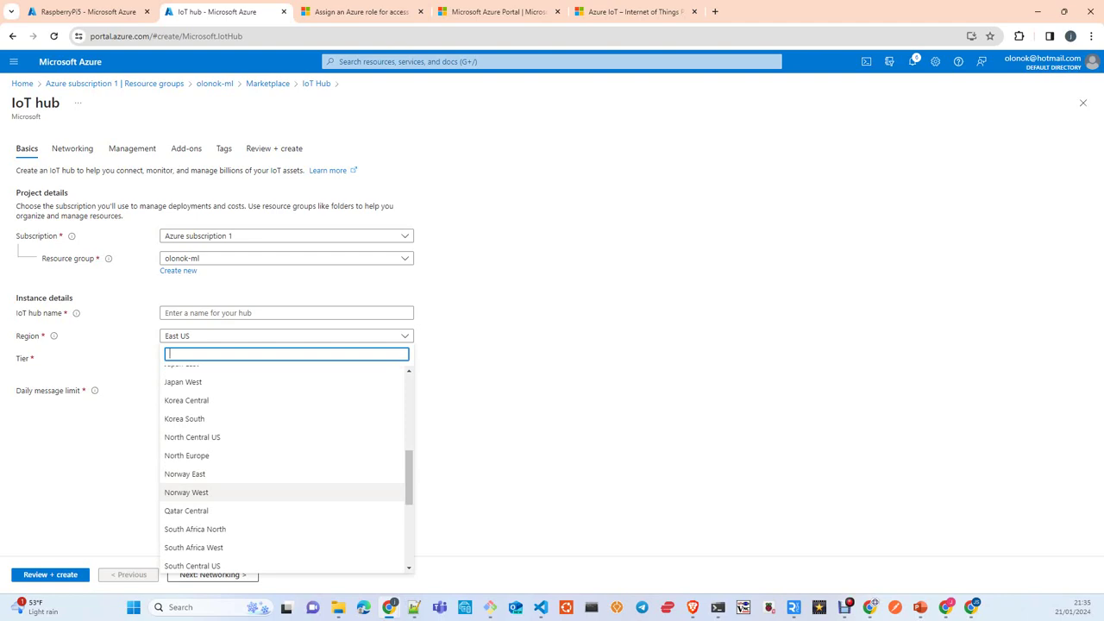
pyautogui.scroll(-2, 284, 490)
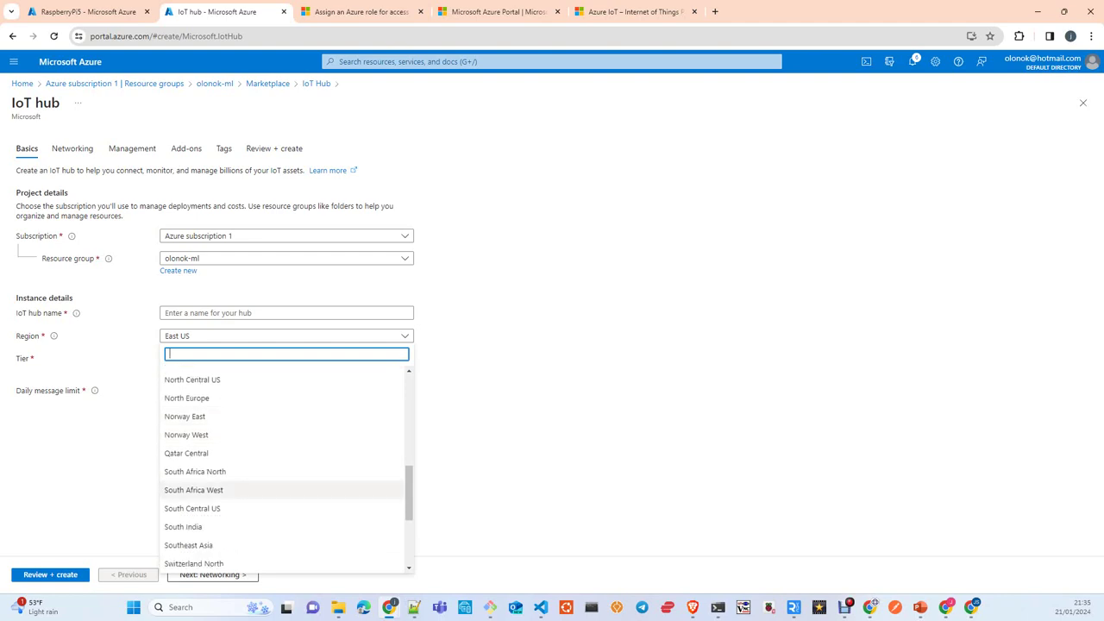
pyautogui.scroll(-3, 284, 489)
pyautogui.scroll(2, 284, 490)
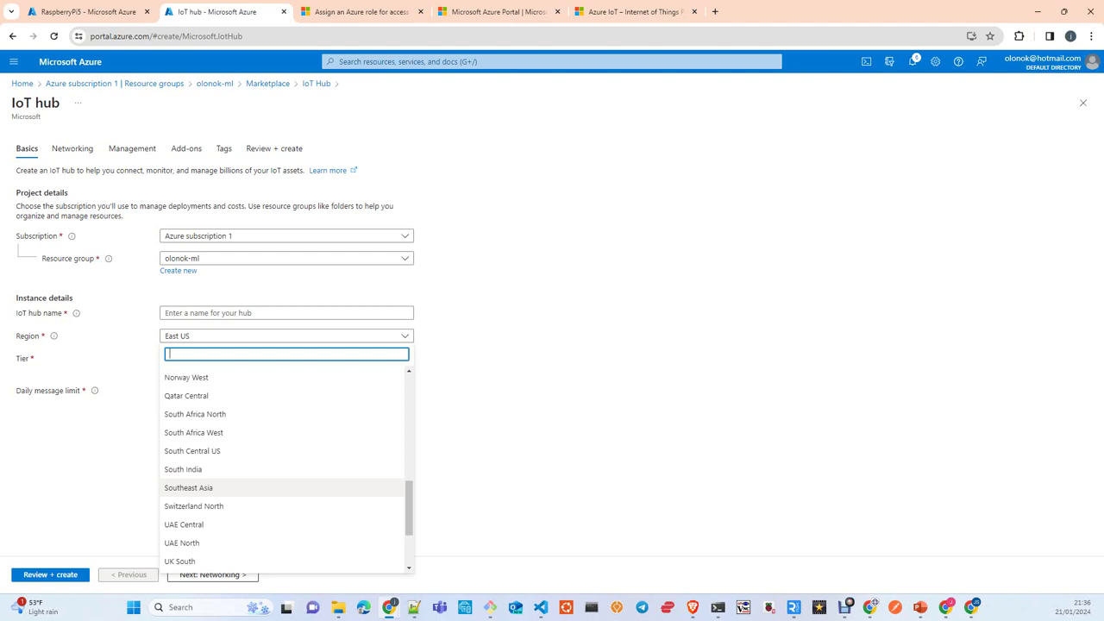
pyautogui.press('Down')
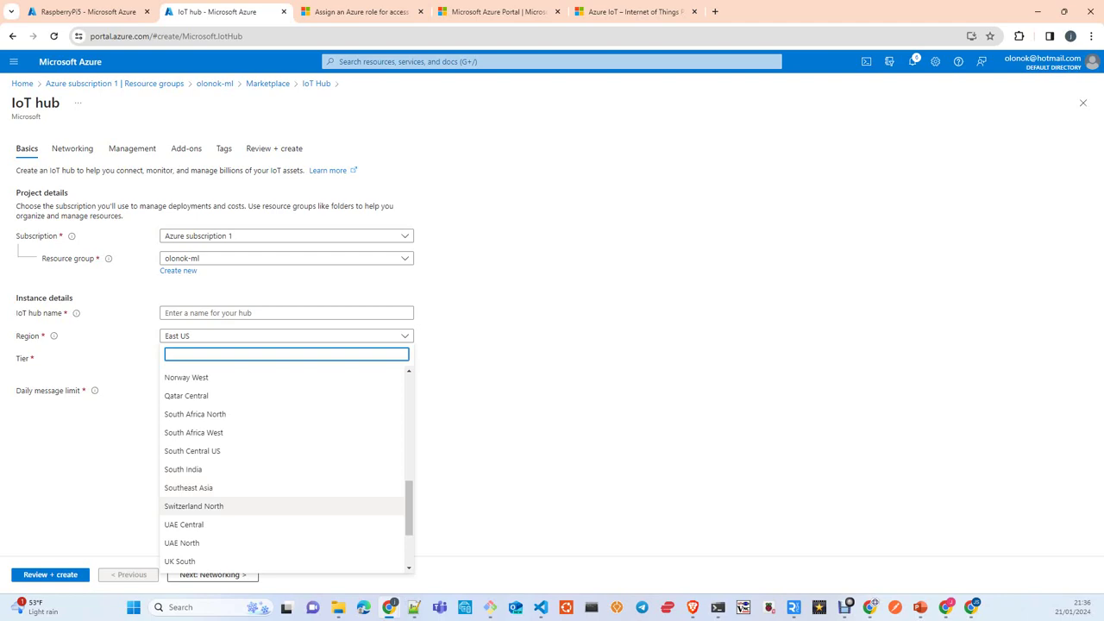
pyautogui.press('Up')
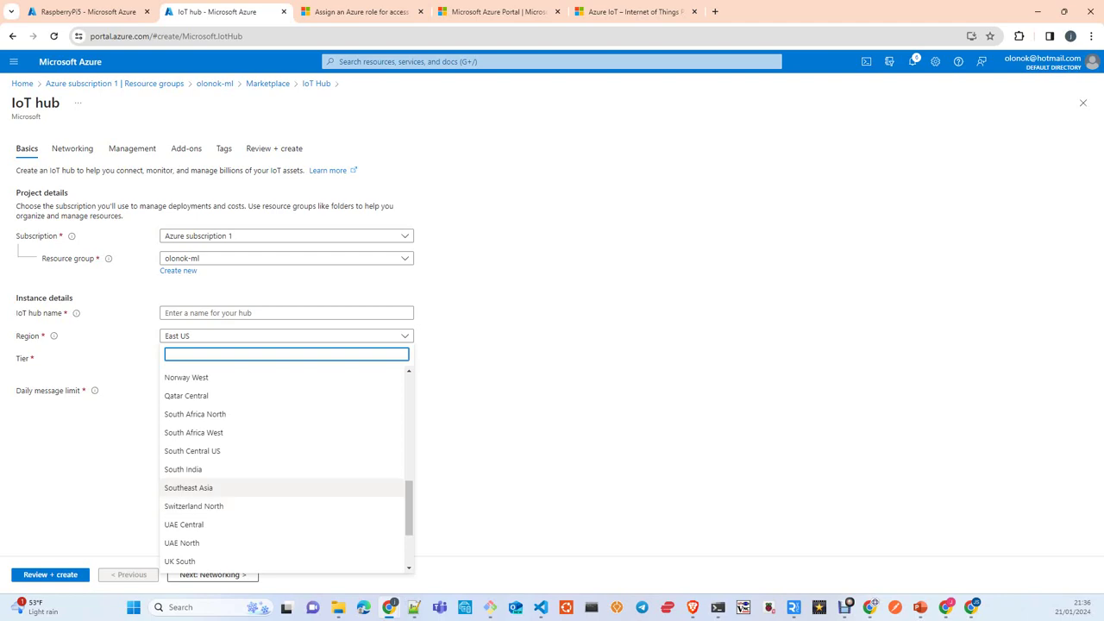
pyautogui.press('Down')
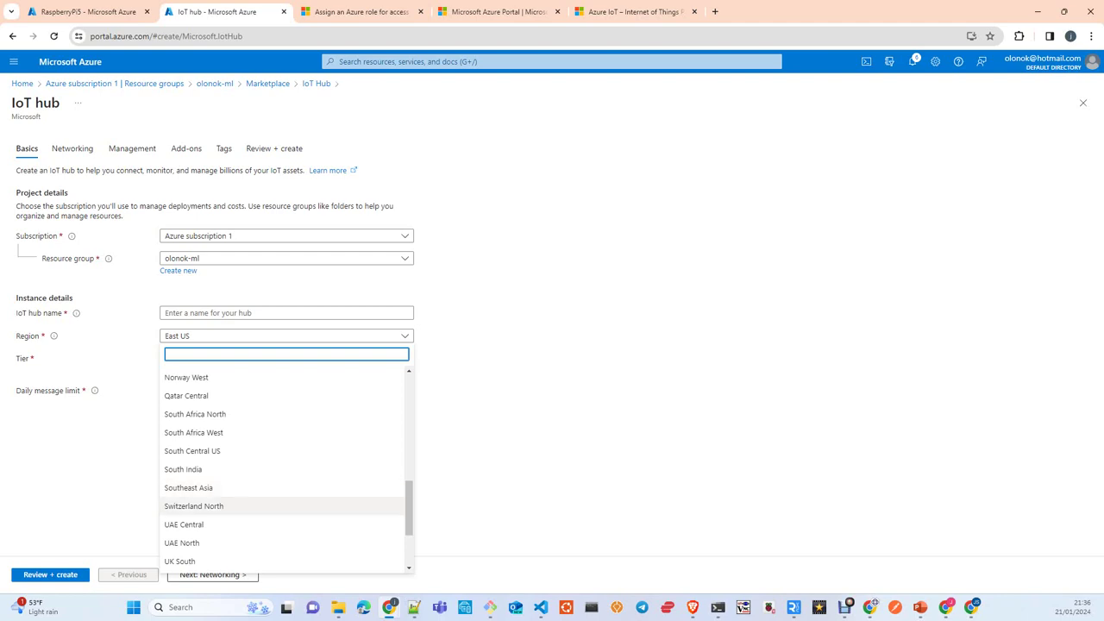
pyautogui.press('Up')
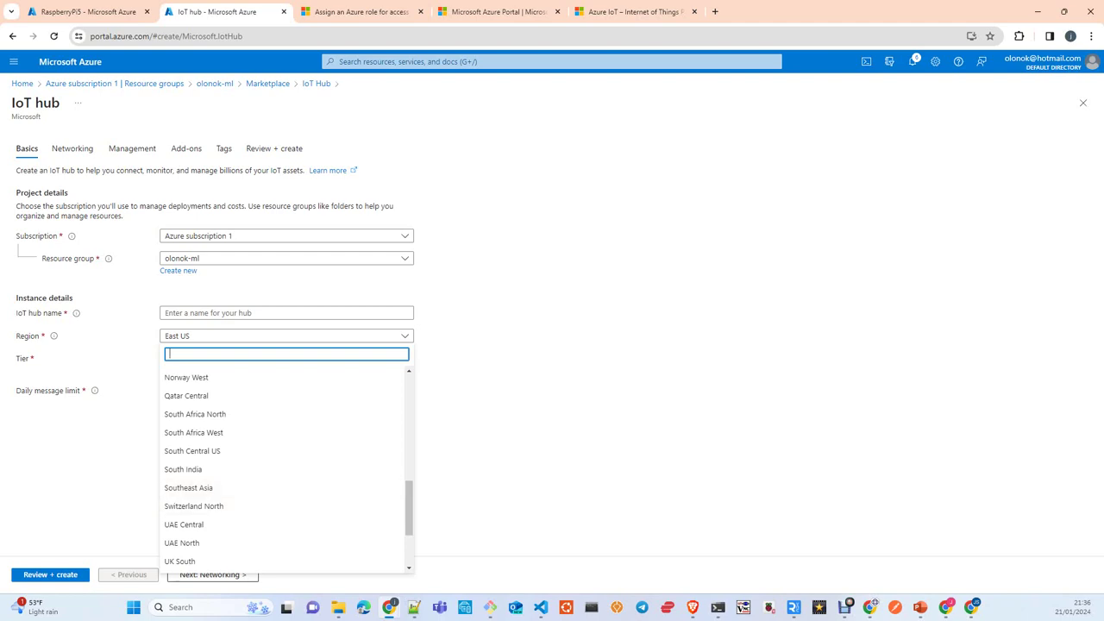
pyautogui.press('Escape')
pyautogui.press('Tab')
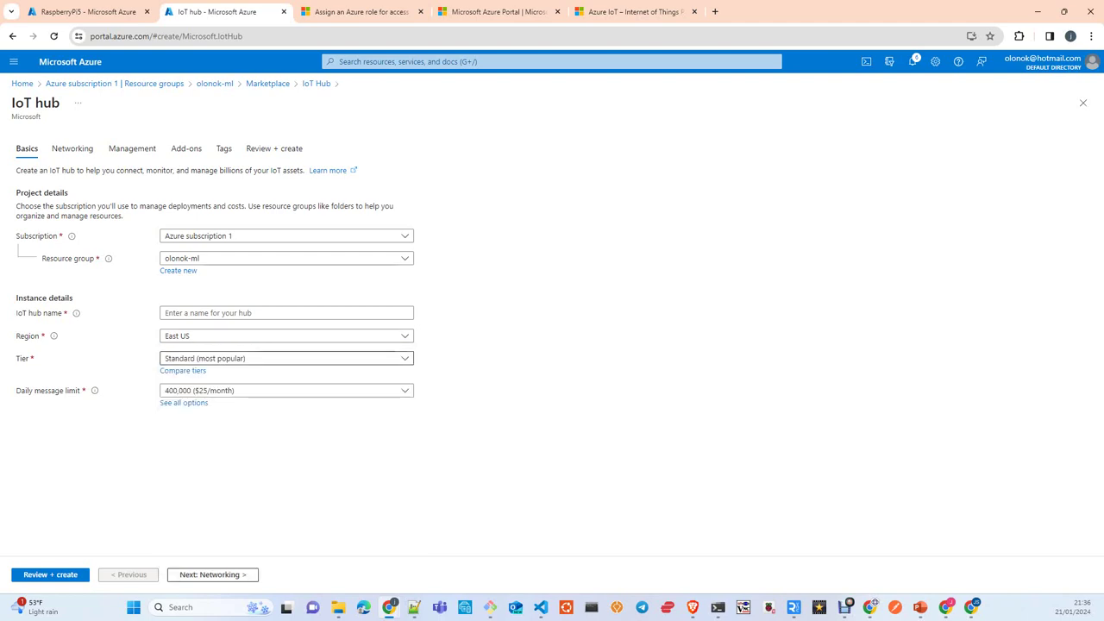
pyautogui.hotkey('shift', 'Tab')
pyautogui.hotkey('shift', 'Tab')
pyautogui.press('Tab')
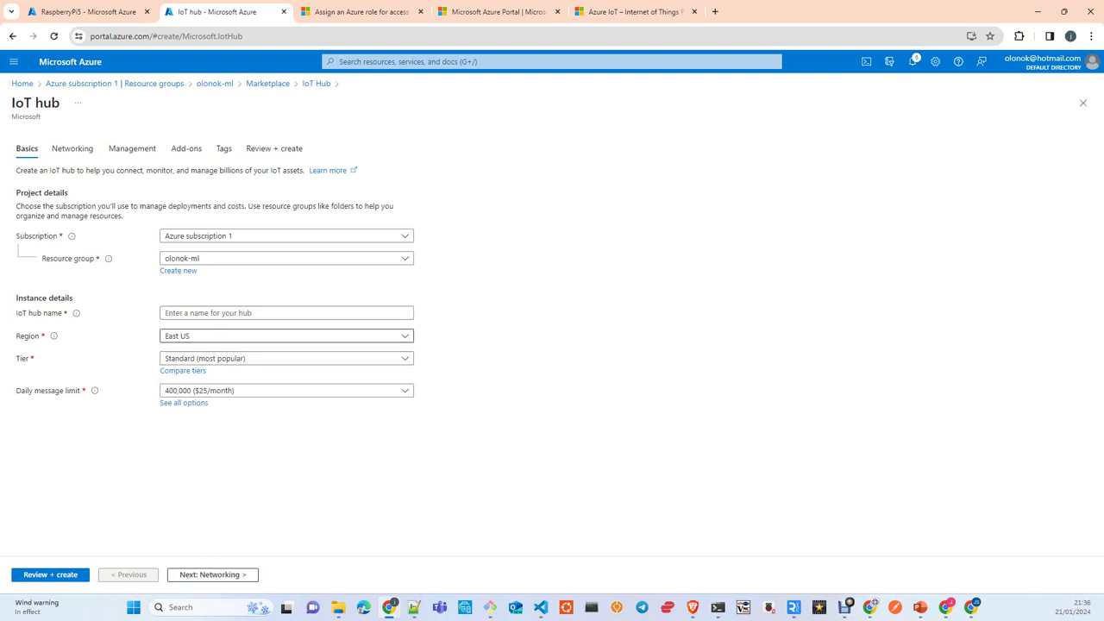
# Step: Set the new IoT hub's tier to Free
pyautogui.press('Tab')
pyautogui.press('Return')
pyautogui.press('Down')
pyautogui.press('Down')
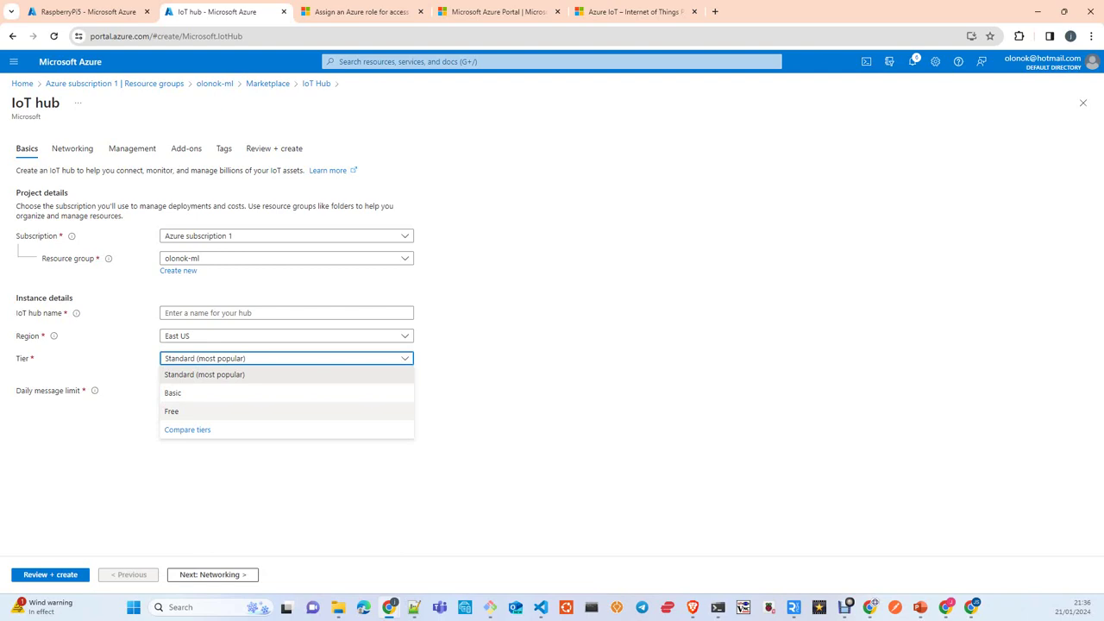
pyautogui.click(172, 411)
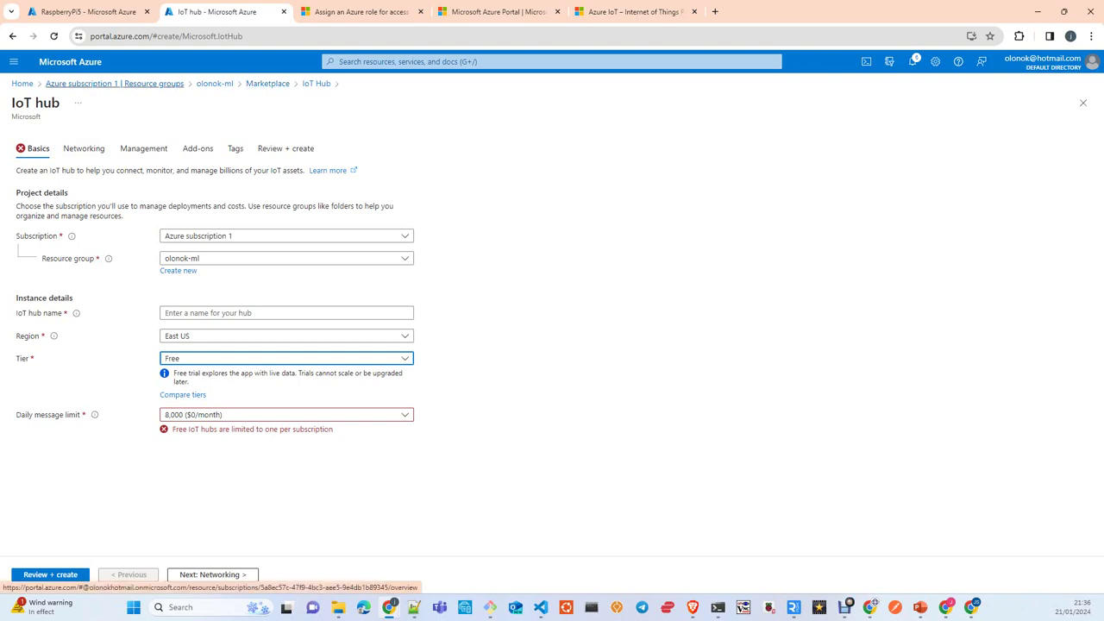
# Step: Leave the hub creation form and open the device list of the existing IoT-hub-olonok in the olonok-ml resource group
pyautogui.click(115, 84)
pyautogui.click(647, 107)
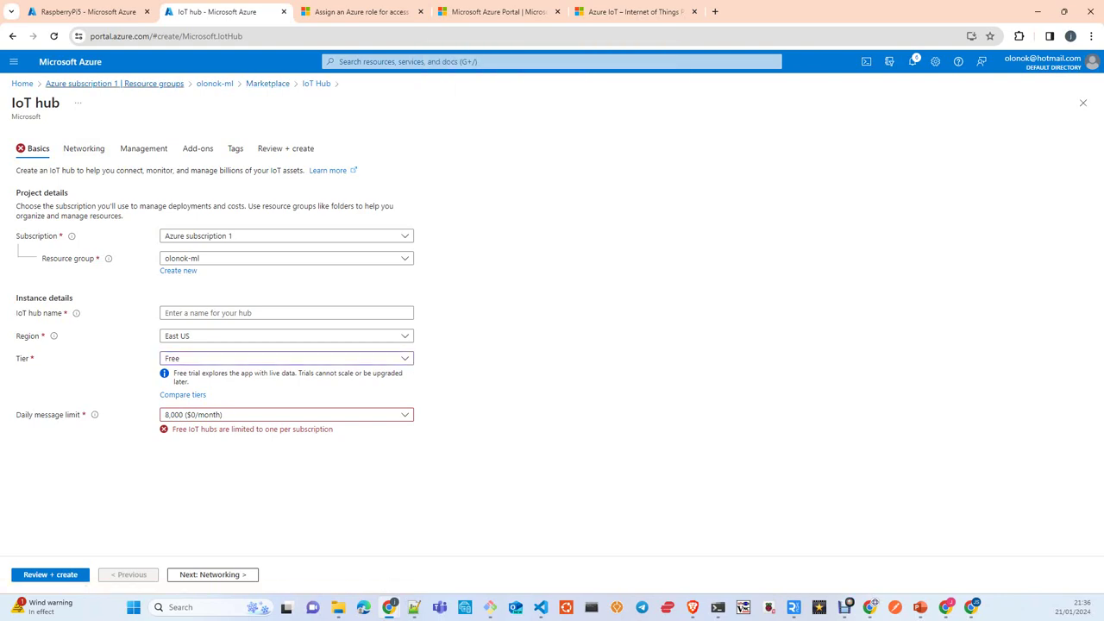
pyautogui.click(115, 83)
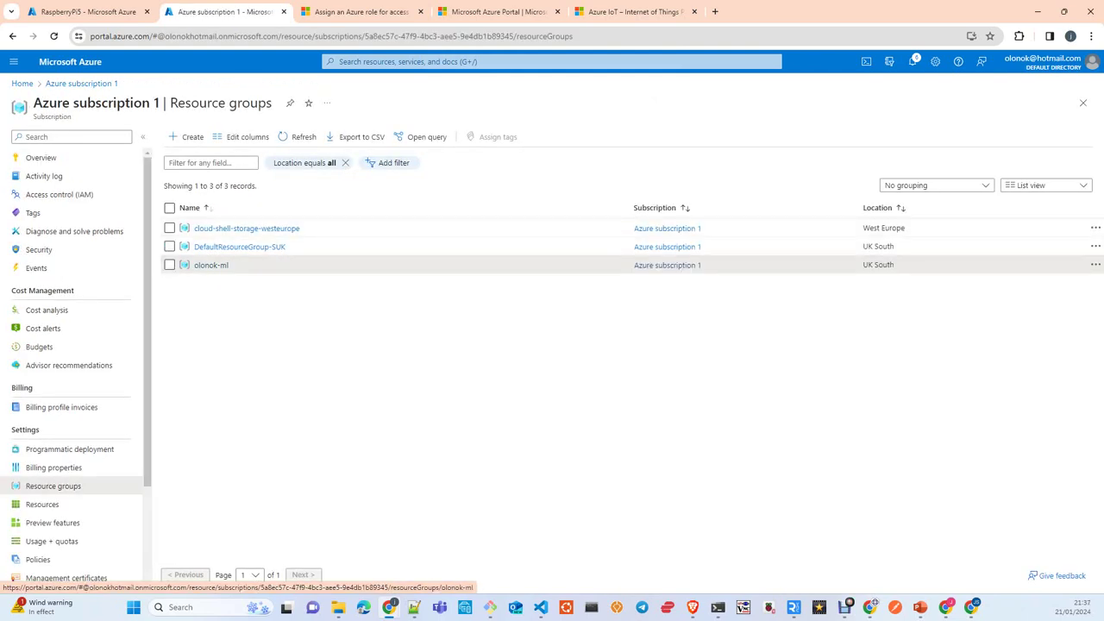
pyautogui.click(211, 265)
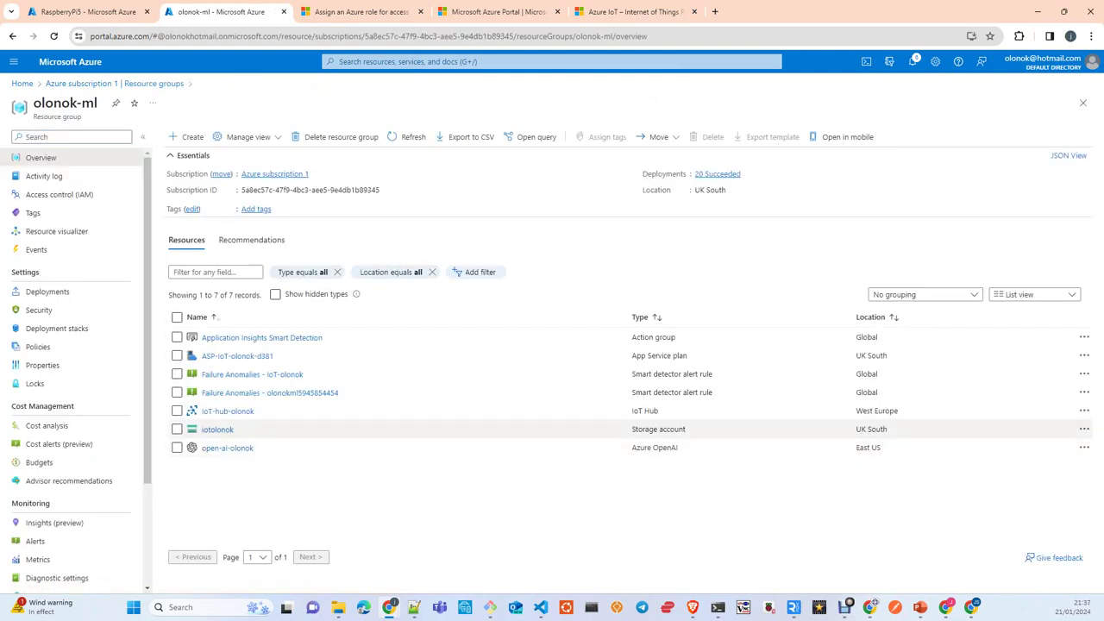
pyautogui.click(228, 412)
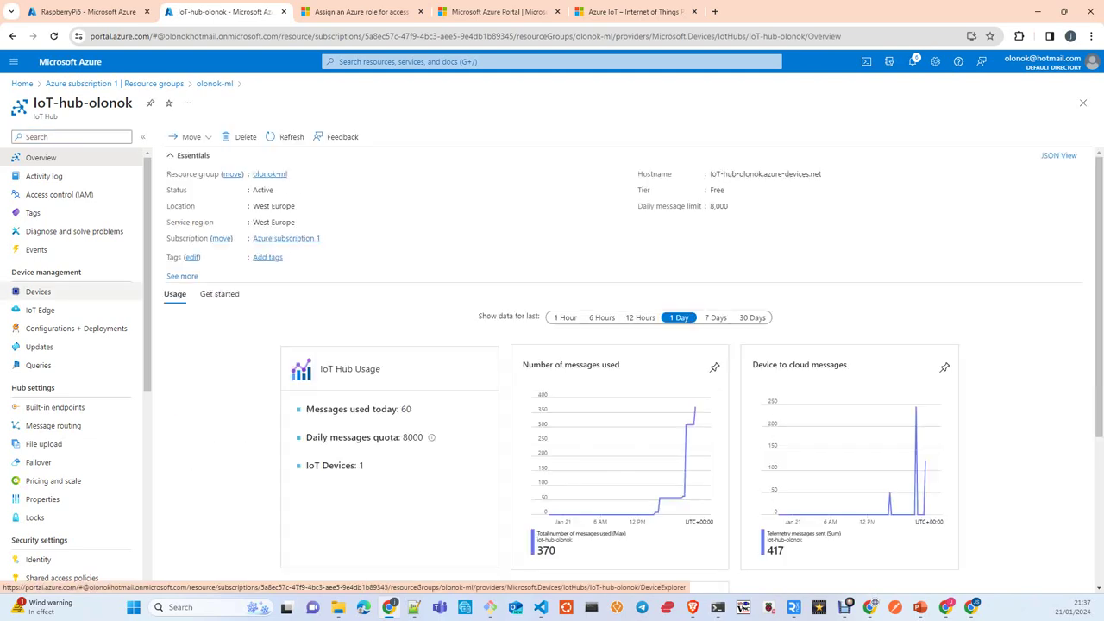
pyautogui.click(38, 291)
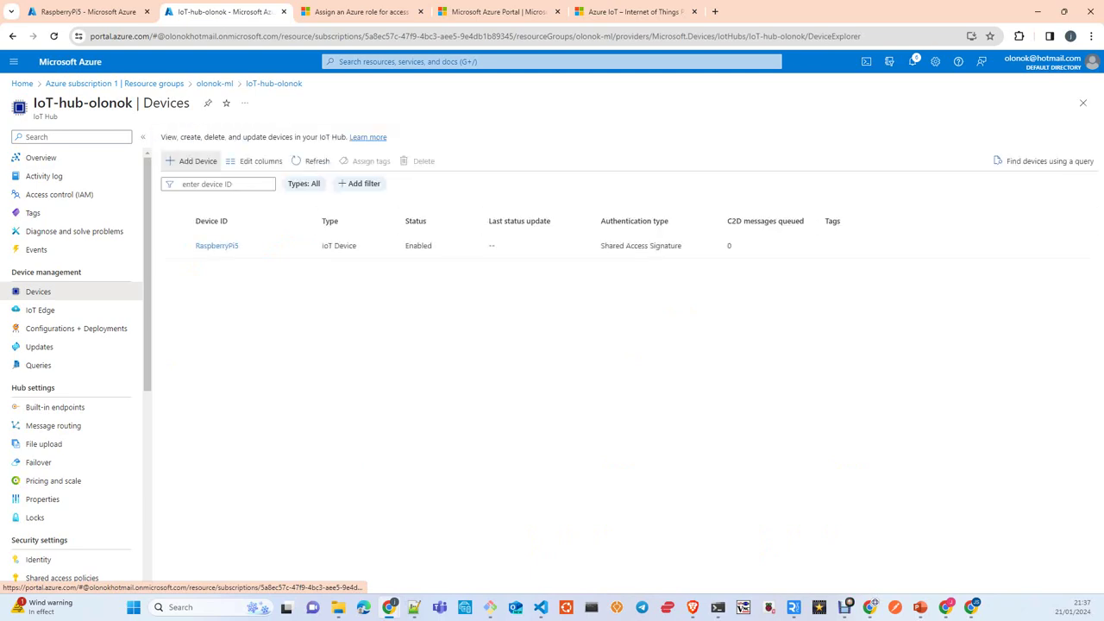
# Step: View the settings of the form for adding a device, and return to the hub's device list without saving
pyautogui.click(191, 160)
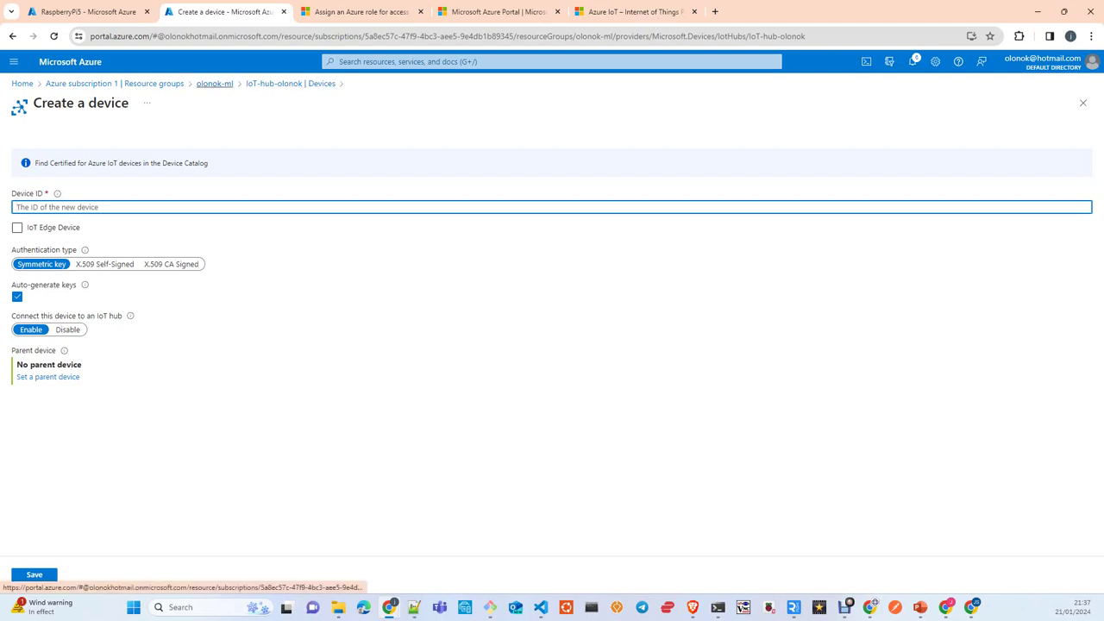
pyautogui.click(290, 83)
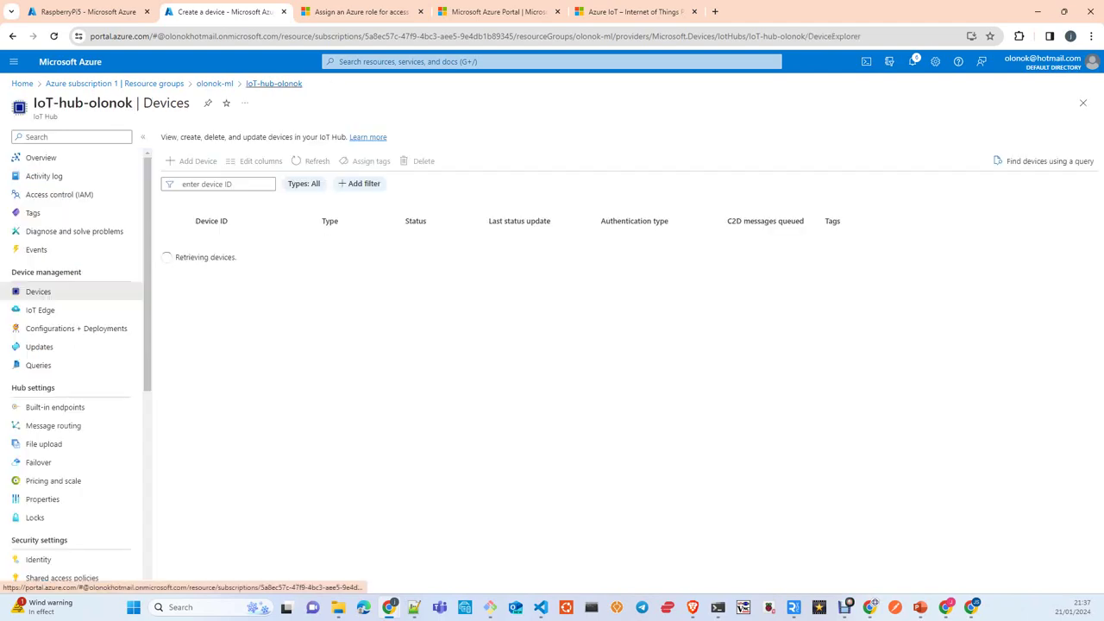
# Step: Open the RaspberryPi5 device's details and copy its primary connection string to the clipboard
pyautogui.click(217, 245)
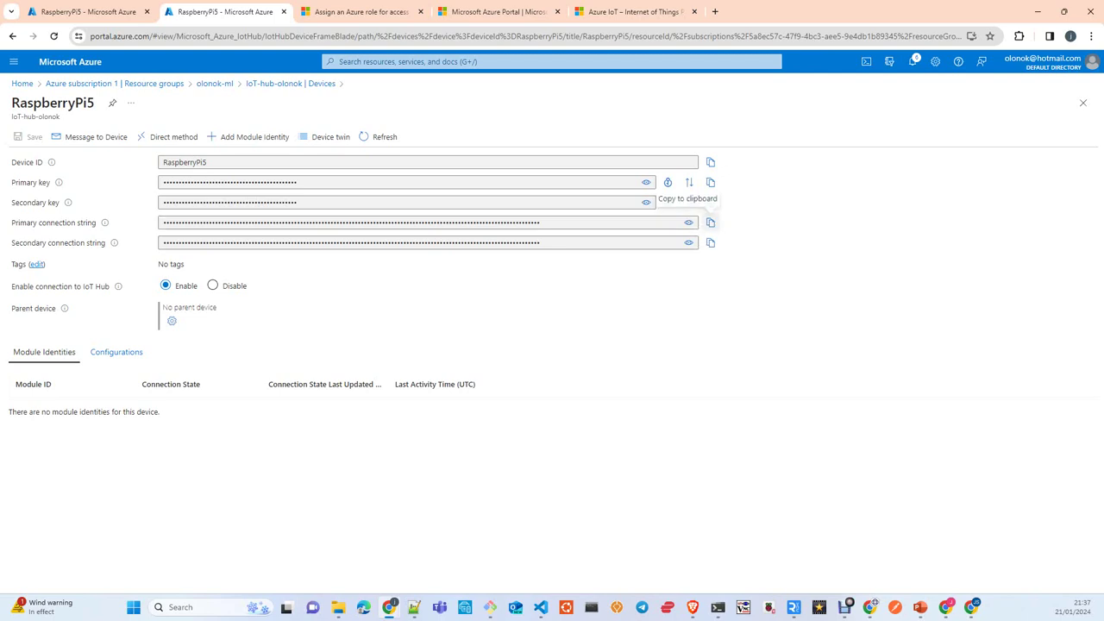
pyautogui.click(709, 222)
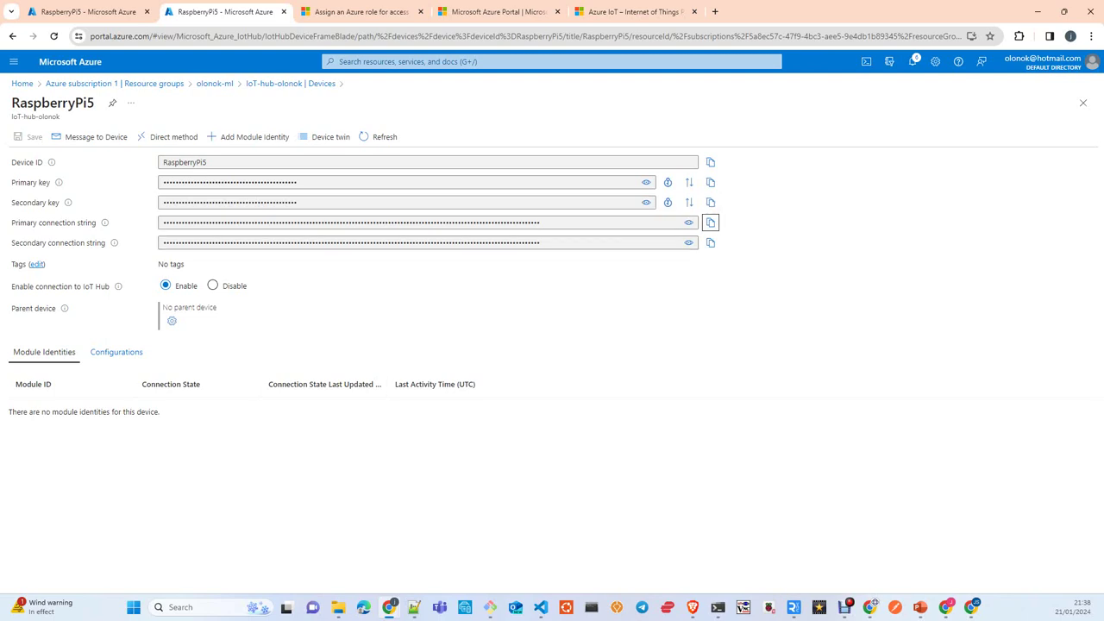
# Step: Reveal the device's primary connection string and highlight the device ID inside it
pyautogui.click(688, 223)
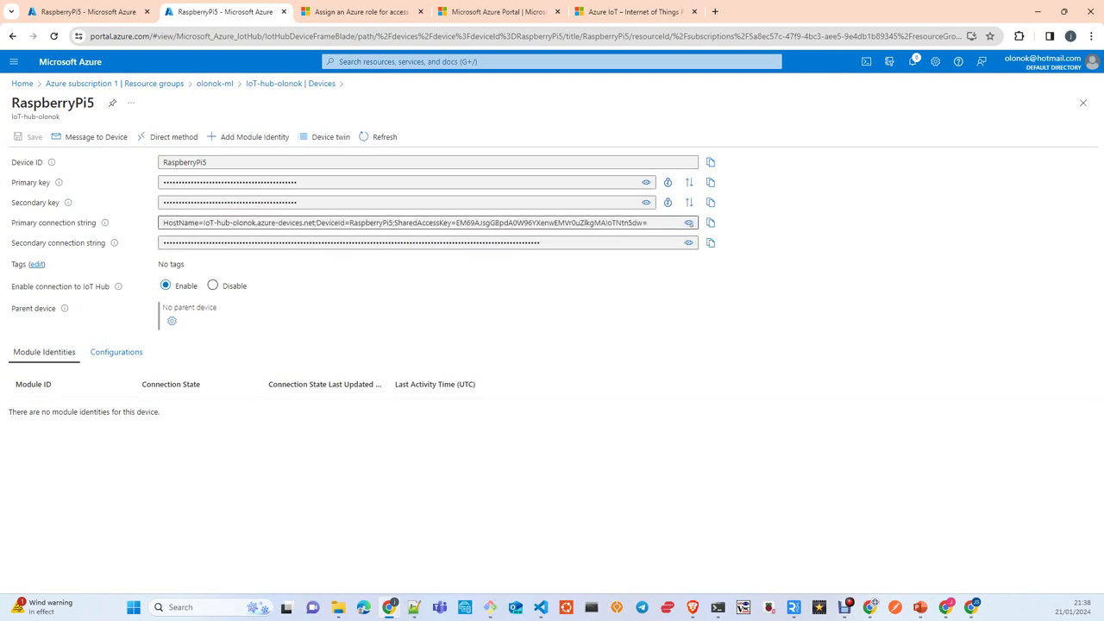
pyautogui.click(688, 223)
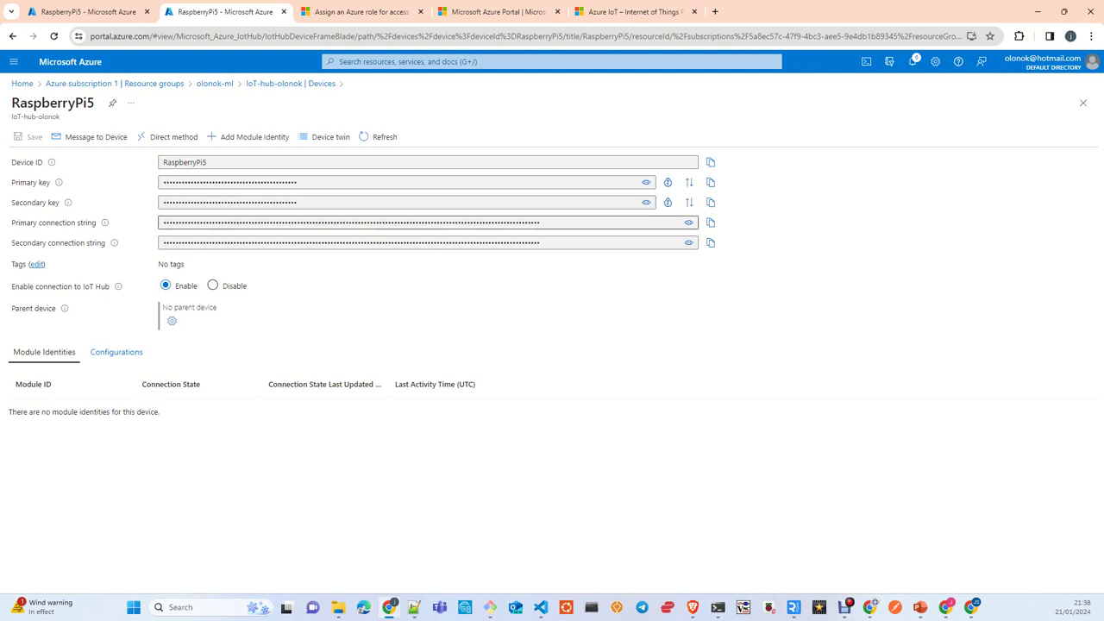
pyautogui.click(688, 222)
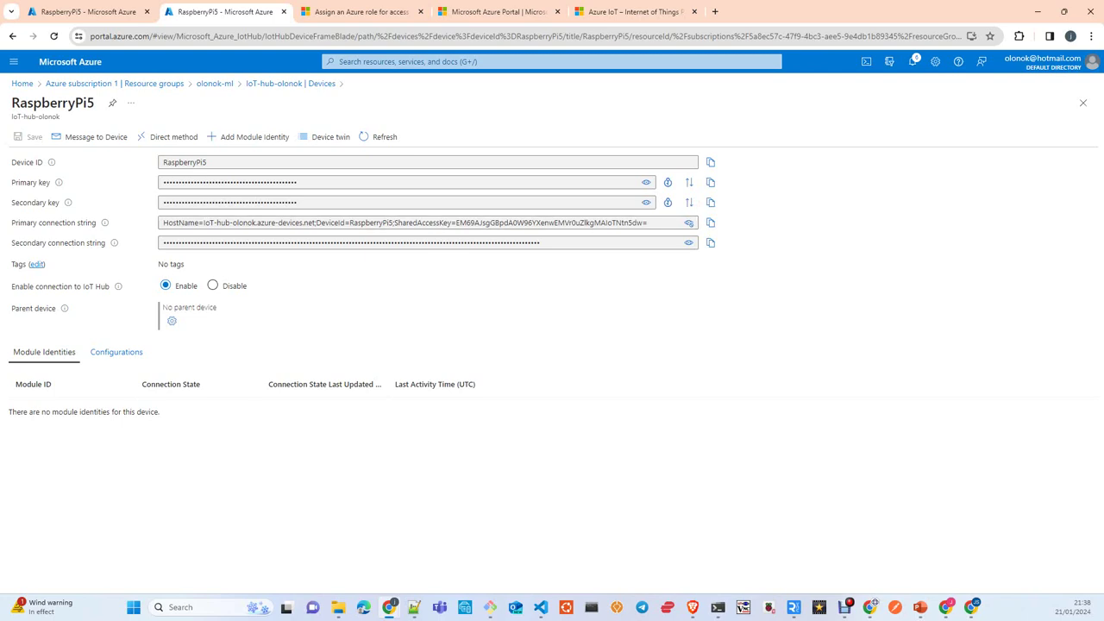
pyautogui.click(370, 223)
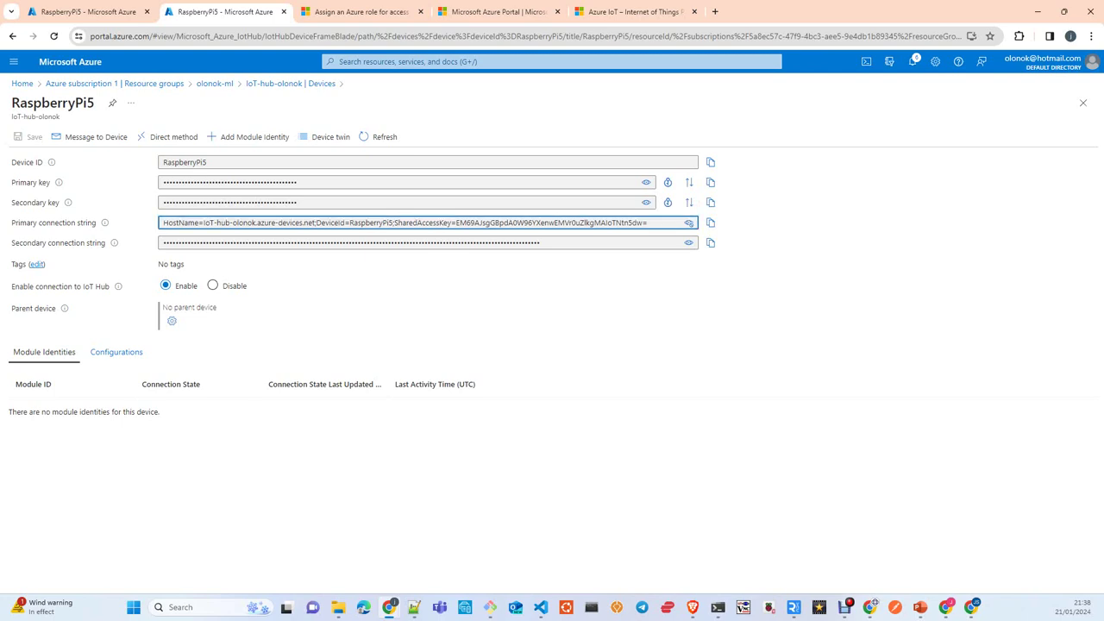
pyautogui.doubleClick(371, 222)
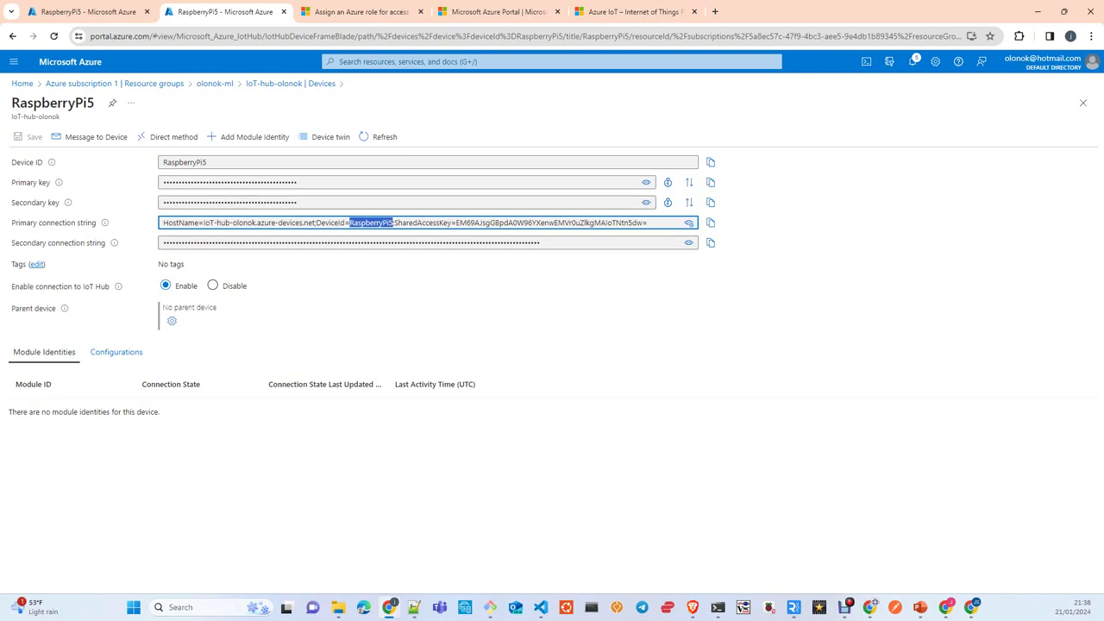
# Step: Run az extension add --name azure-iot in a Bash Cloud Shell opened alongside the subscription's resource groups list
pyautogui.click(115, 84)
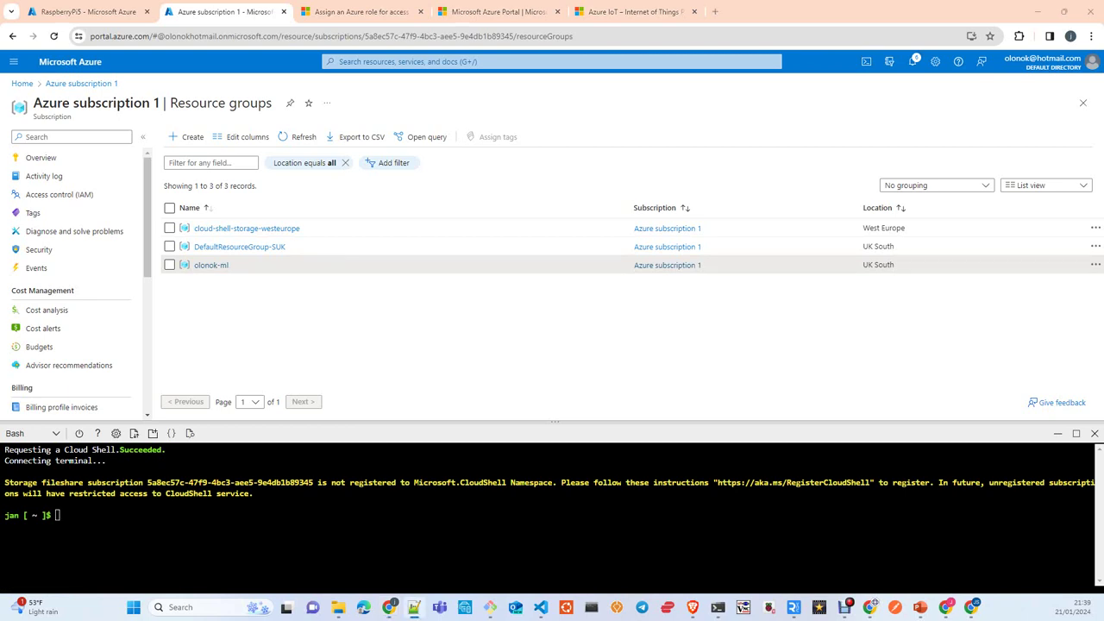
pyautogui.rightClick(228, 522)
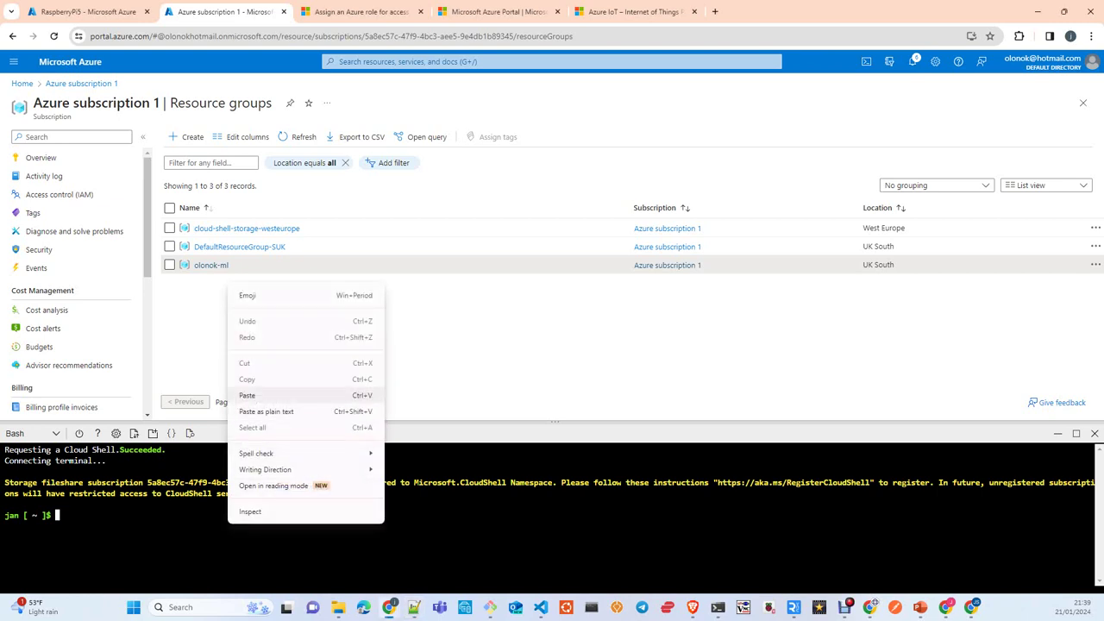
pyautogui.click(250, 394)
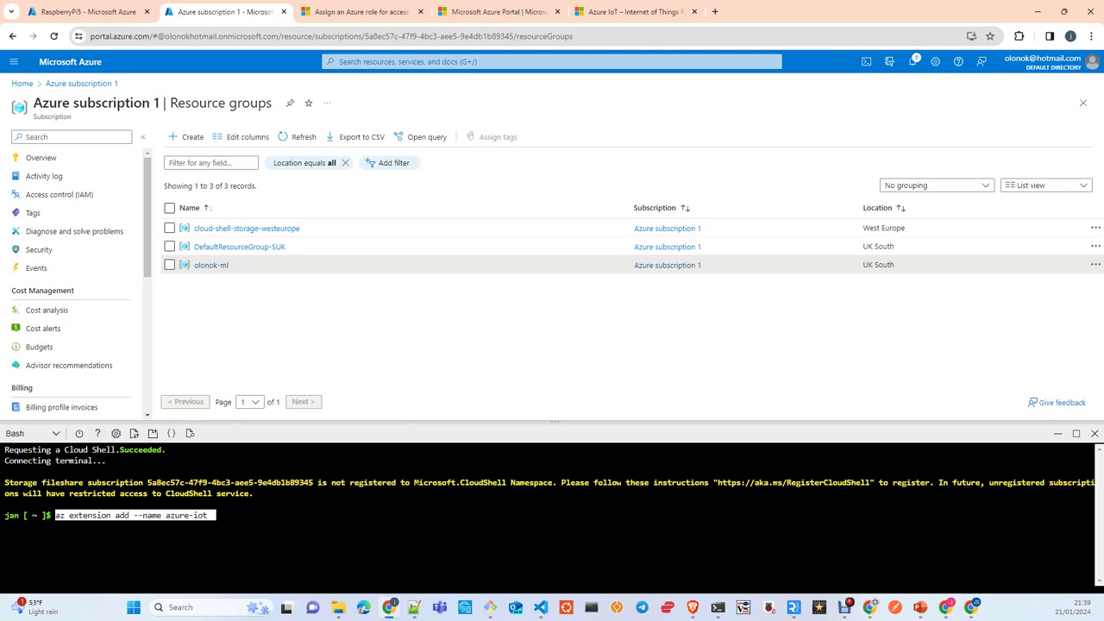
pyautogui.press('Return')
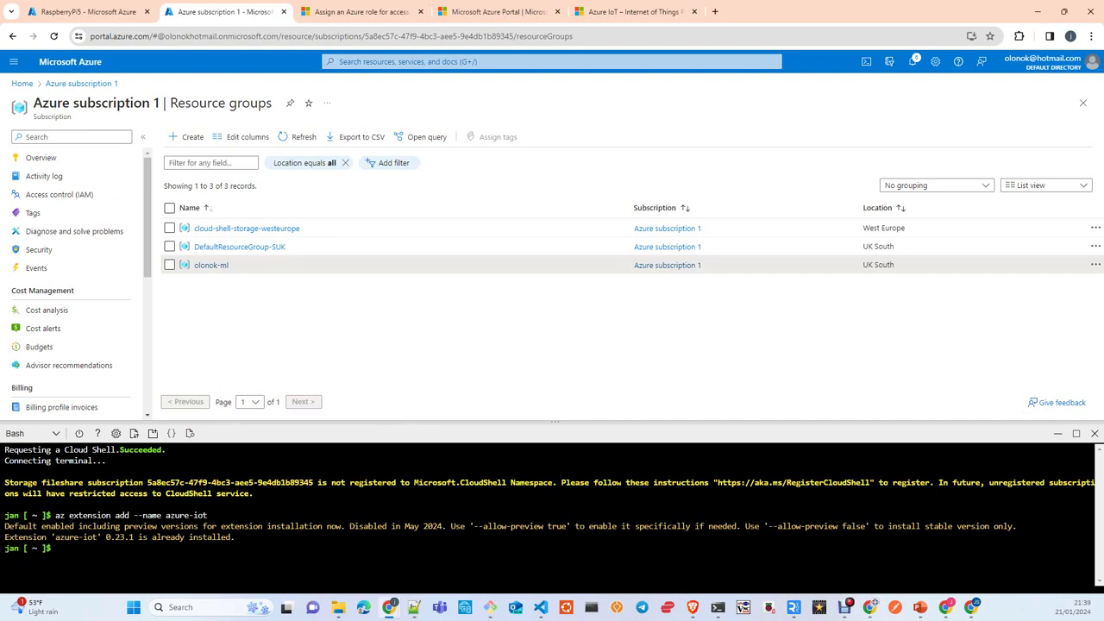
# Step: Paste the command az iot hub monitor-events --hub-name IoT-hub-olonok --device-id RaspberryPi5 at the Cloud Shell prompt without running it
pyautogui.click(414, 607)
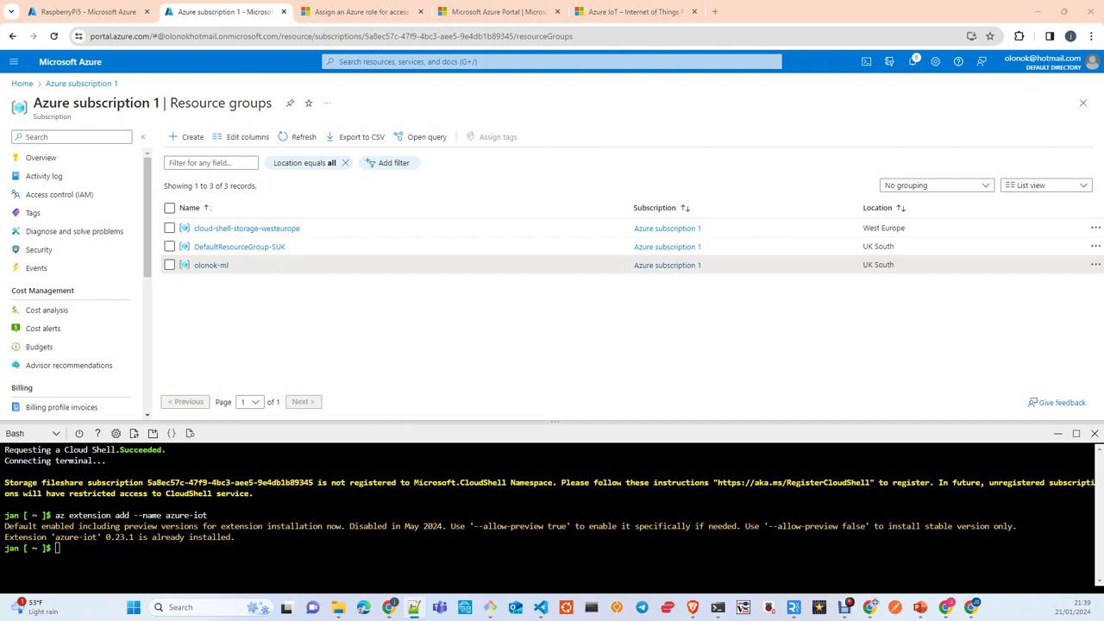
pyautogui.hotkey('alt', 'Tab')
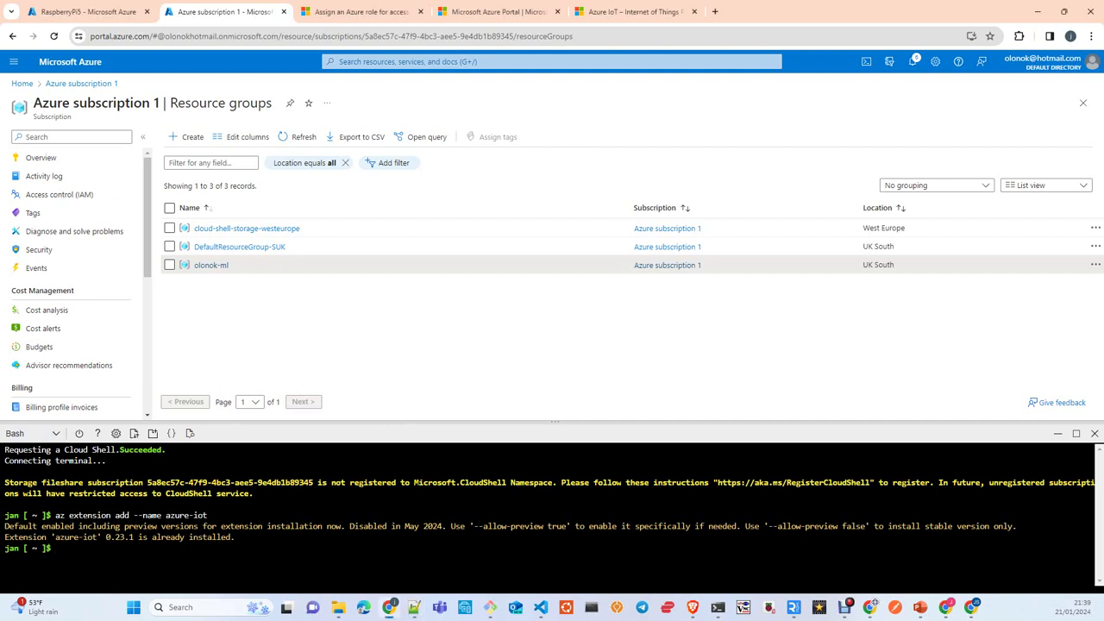
pyautogui.rightClick(243, 548)
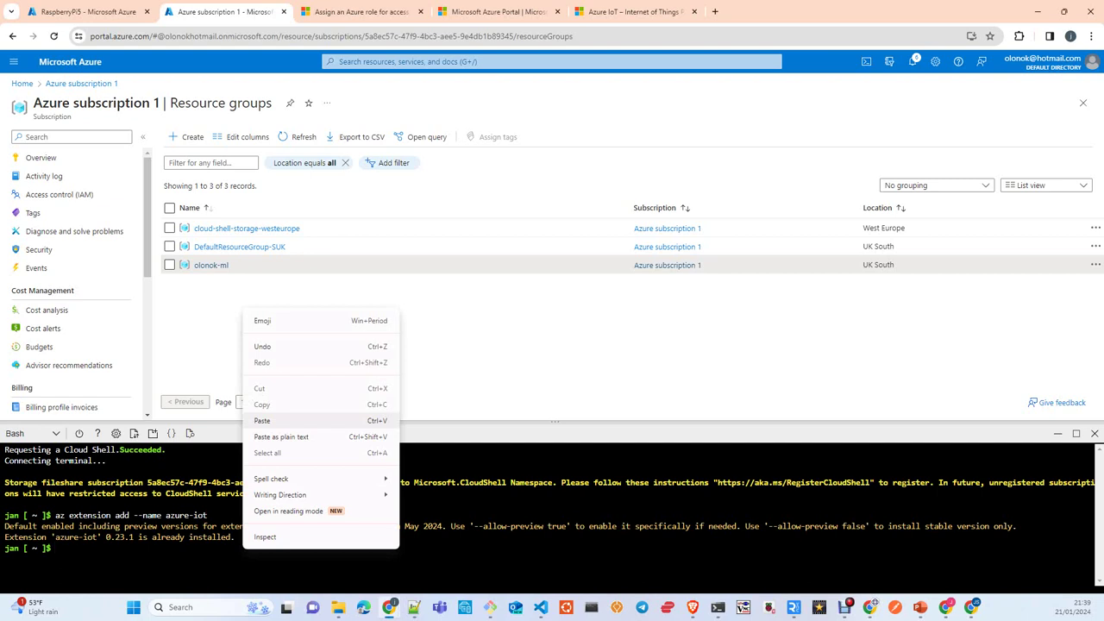
pyautogui.click(267, 419)
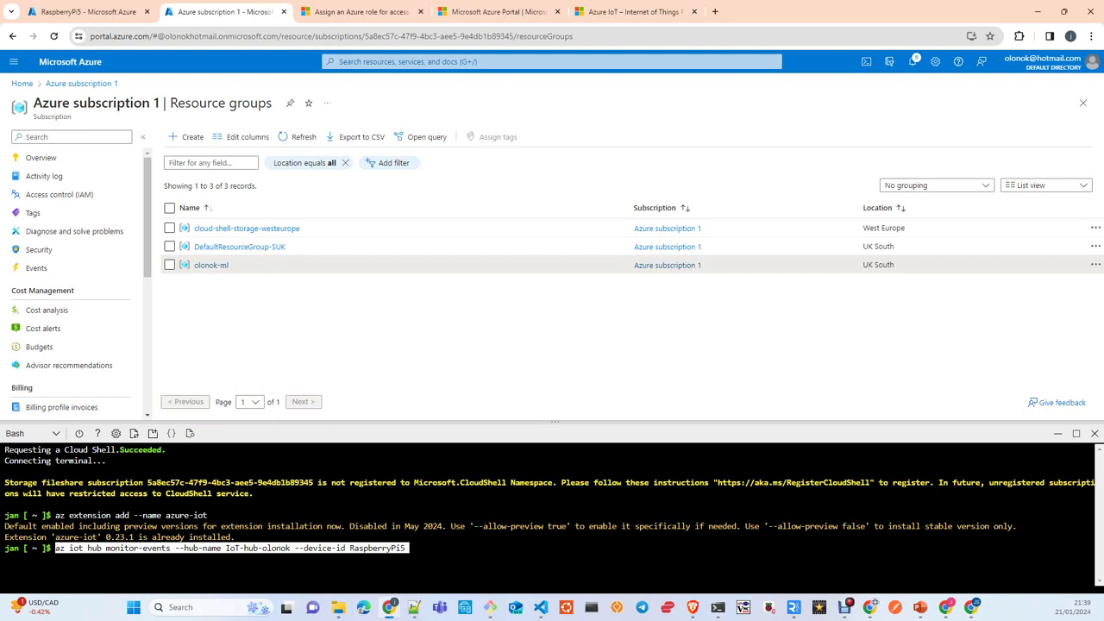
# Step: Check the usage overview of IoT-hub-olonok in the olonok-ml resource group and view the hub's device list
pyautogui.click(212, 264)
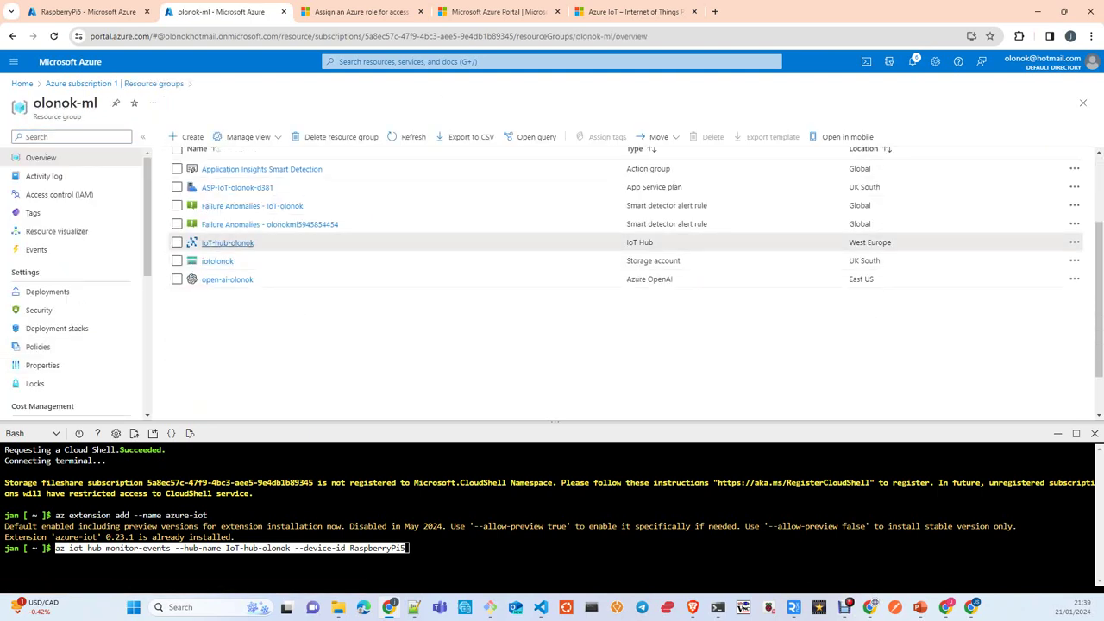
pyautogui.click(227, 357)
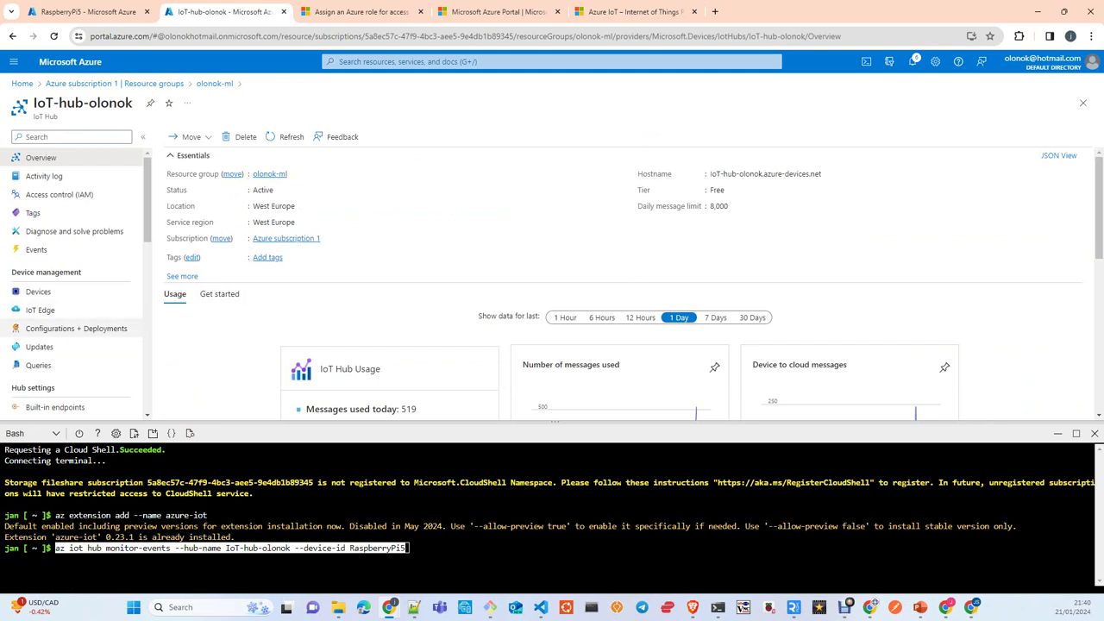
pyautogui.scroll(-2, 603, 285)
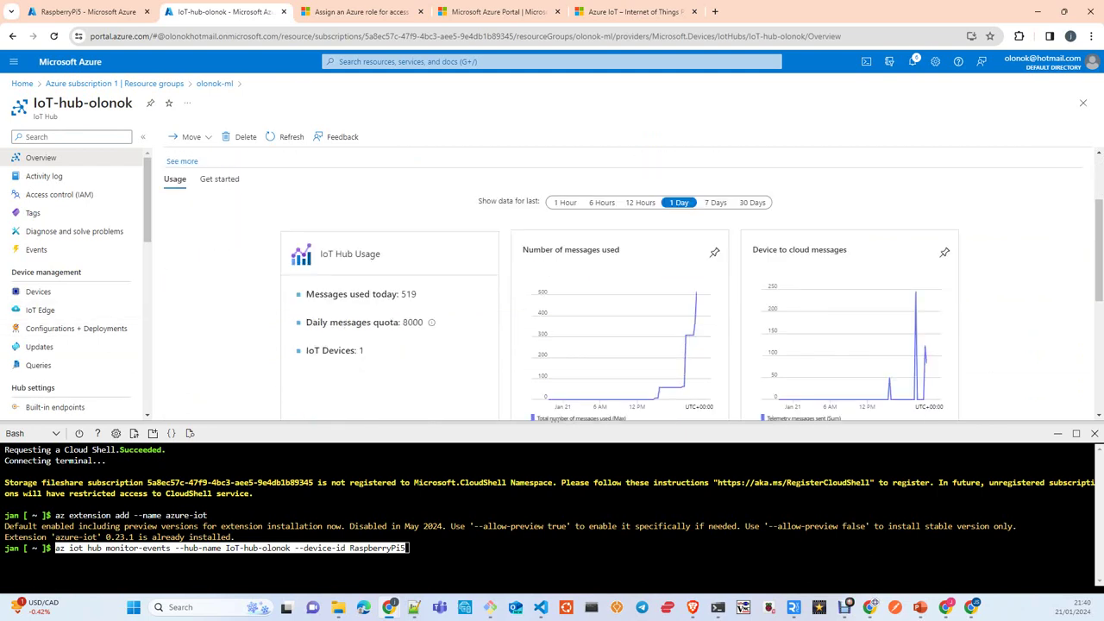
pyautogui.click(38, 292)
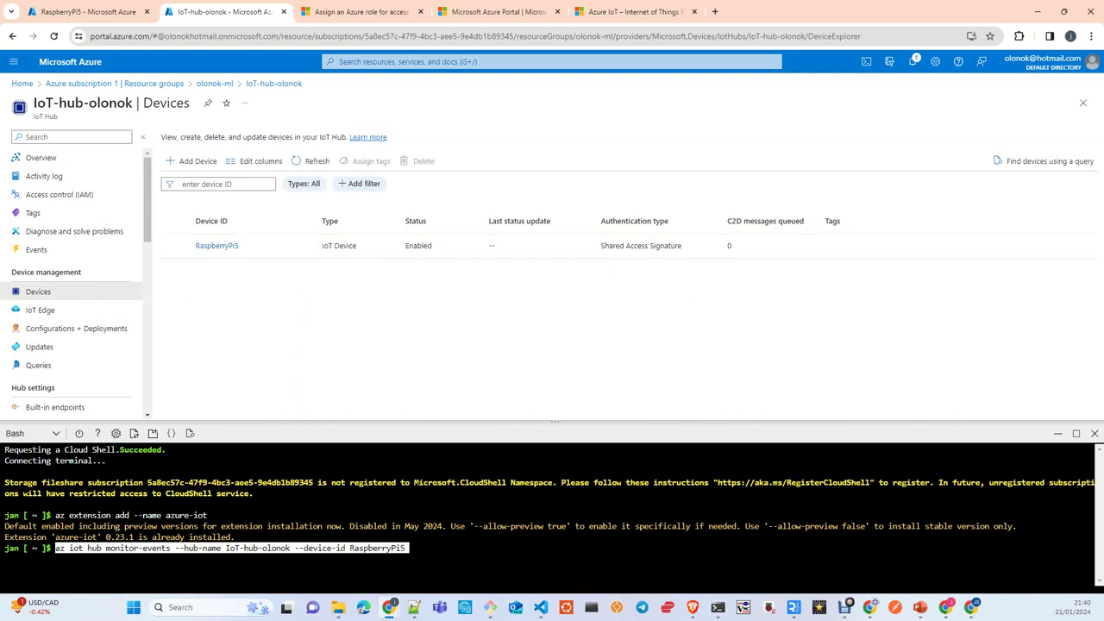
# Step: Start the event monitor for RaspberryPi5 with the prepared command, and switch to the Raspberry Pi's Visual Studio Code session in RealVNC Viewer
pyautogui.press('Return')
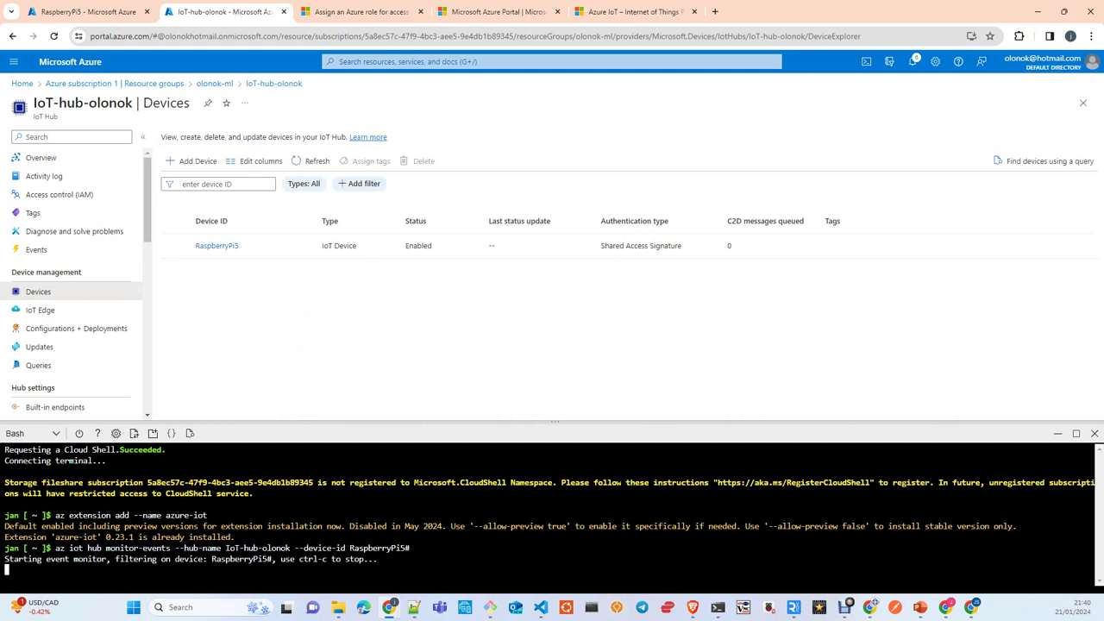
pyautogui.hotkey('alt', 'Tab')
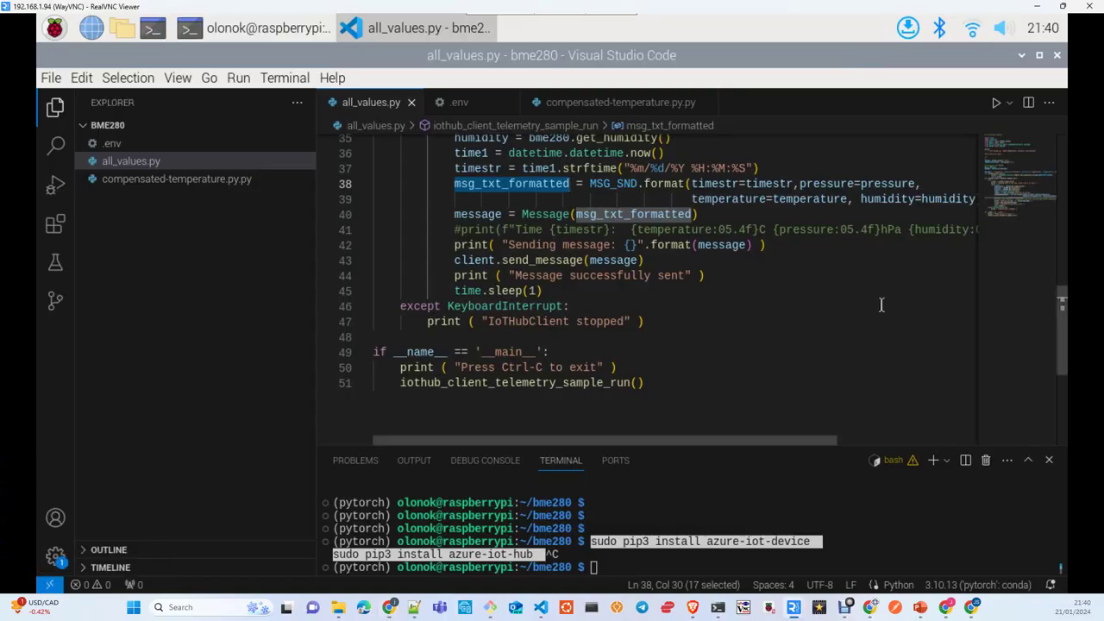